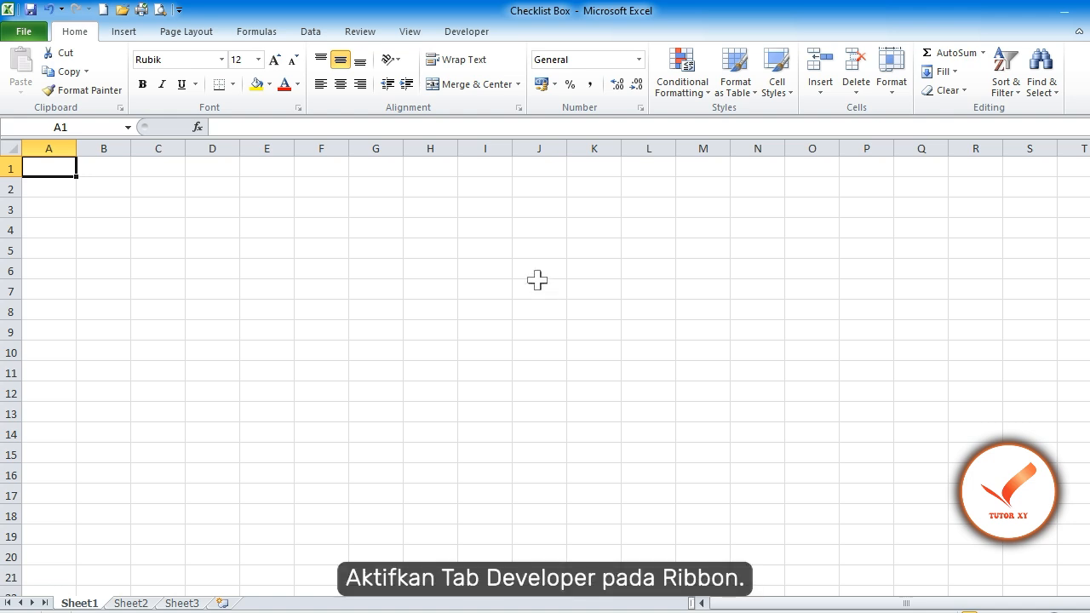
# Insert a Form Controls check box over cell B2, extending into column C
pyautogui.click(467, 36)
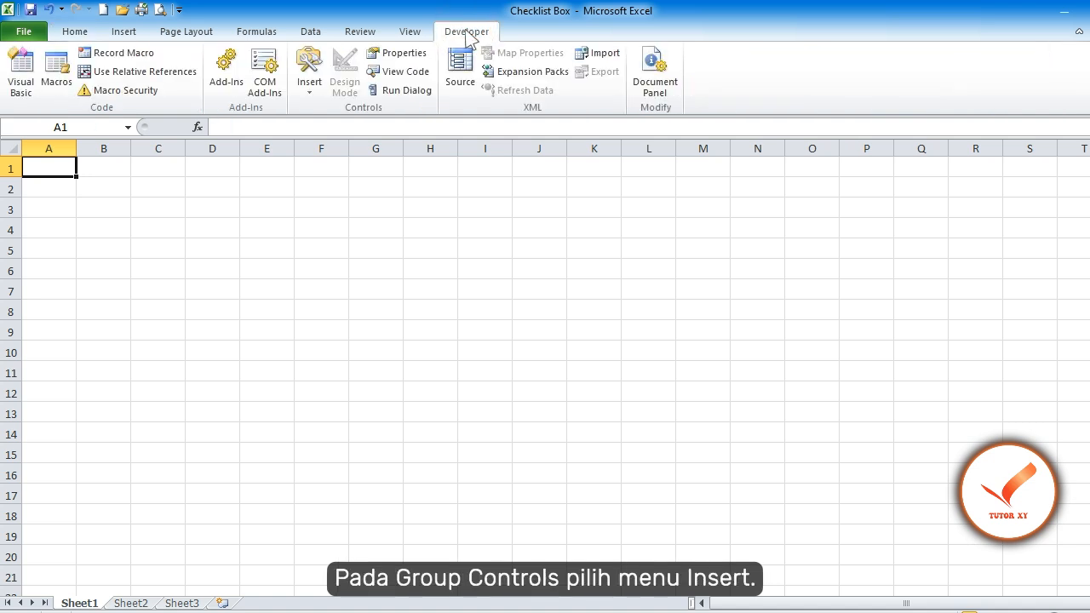
pyautogui.click(314, 71)
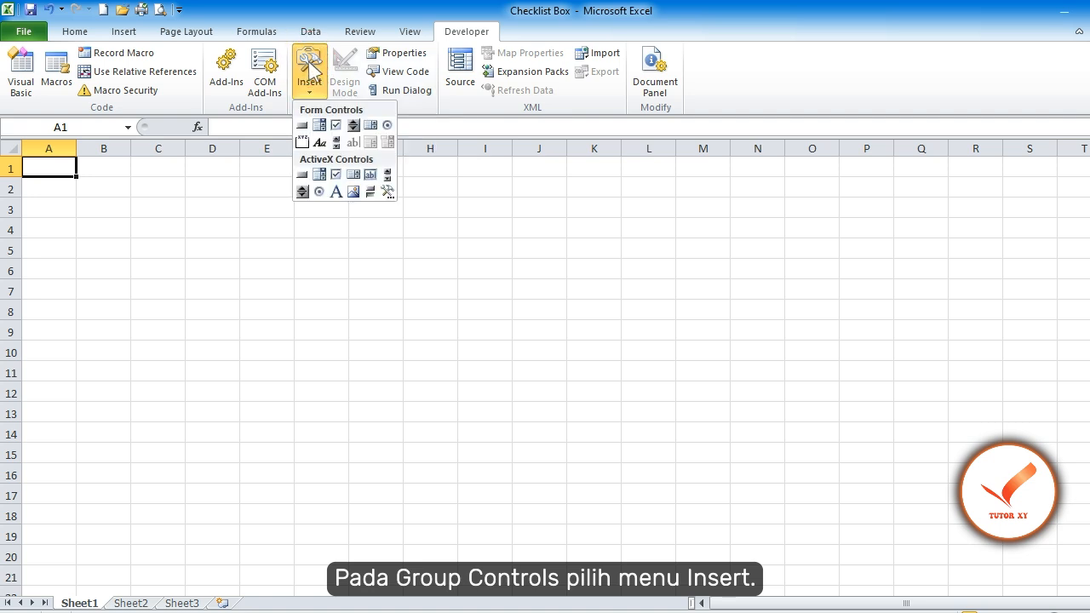
pyautogui.click(336, 126)
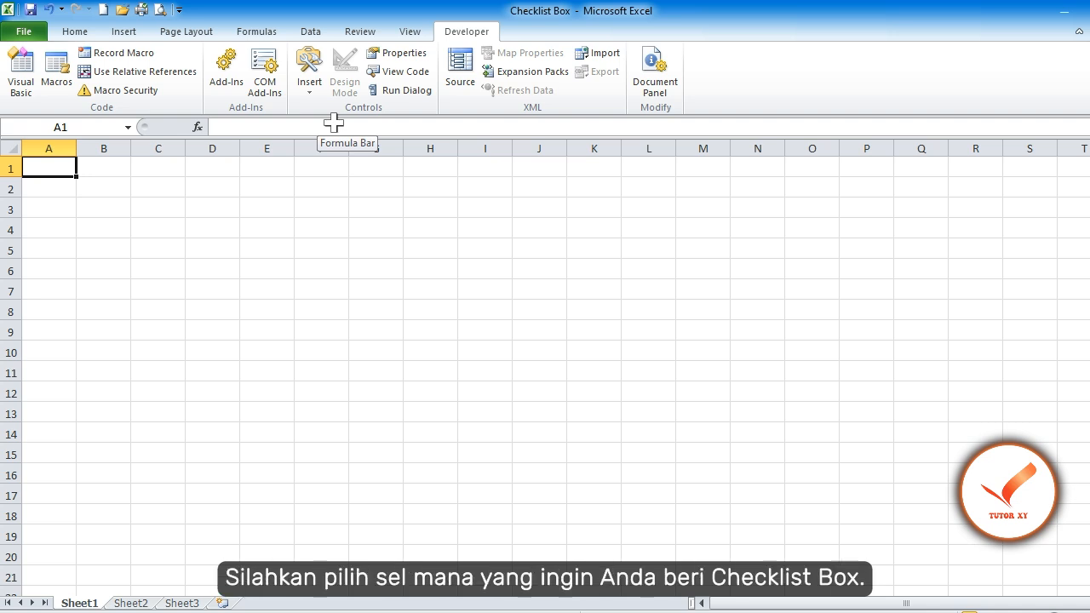
pyautogui.click(93, 173)
pyautogui.moveTo(95, 175); pyautogui.dragTo(164, 197)
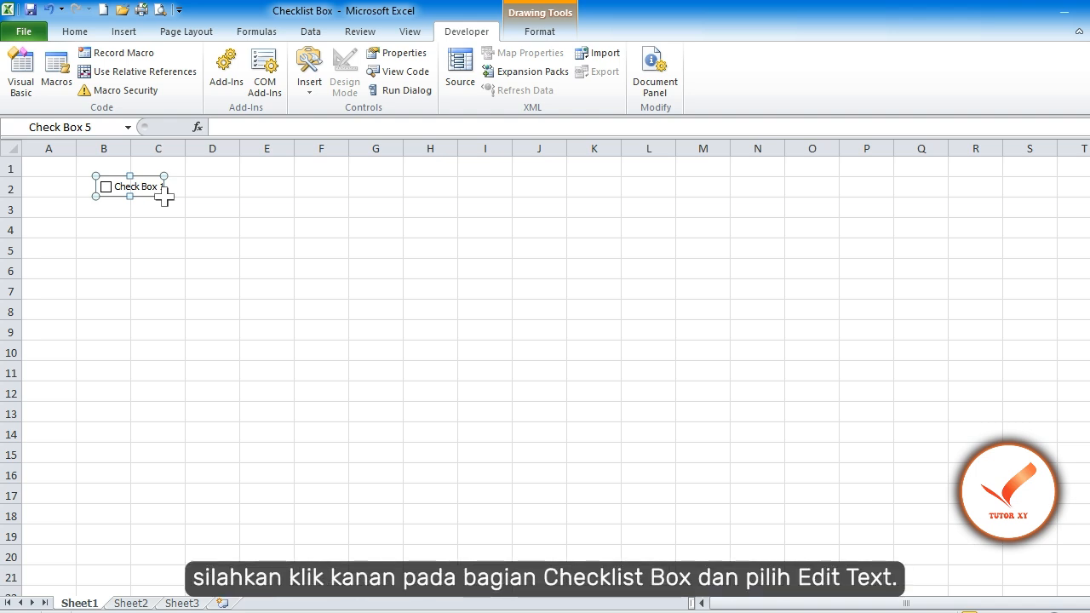
# Delete the label text of the new check box so only the box remains, and deselect it
pyautogui.rightClick(150, 198)
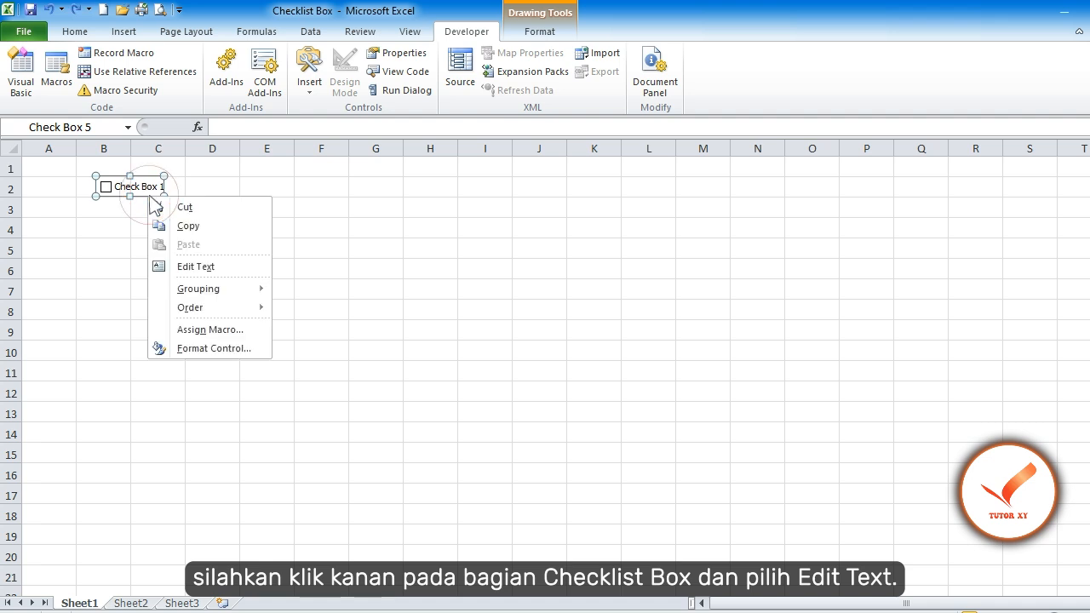
pyautogui.click(195, 266)
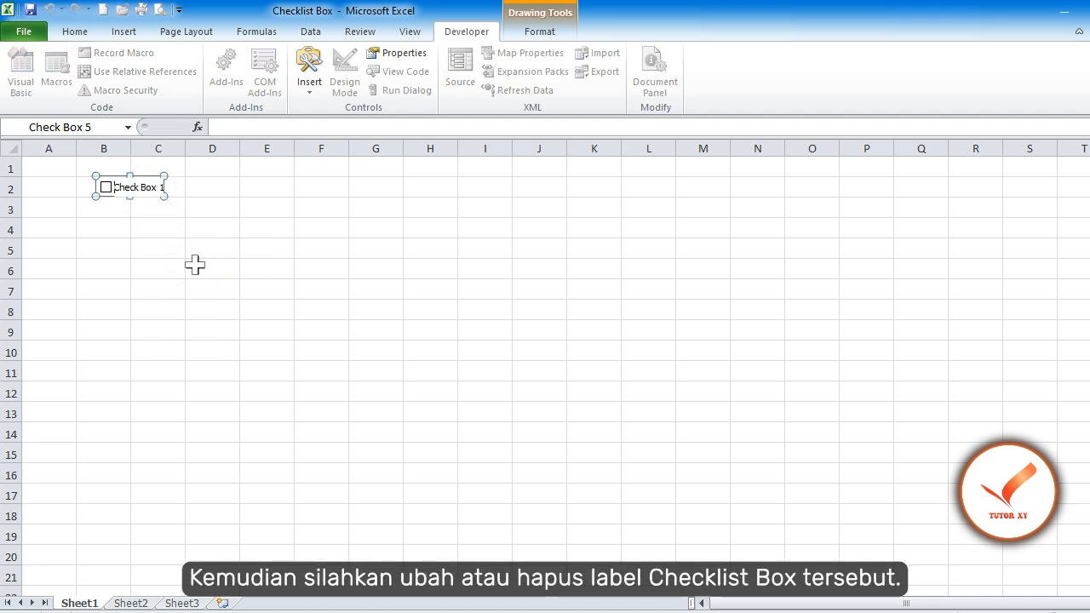
pyautogui.hotkey('ctrl', 'a')
pyautogui.press('Delete')
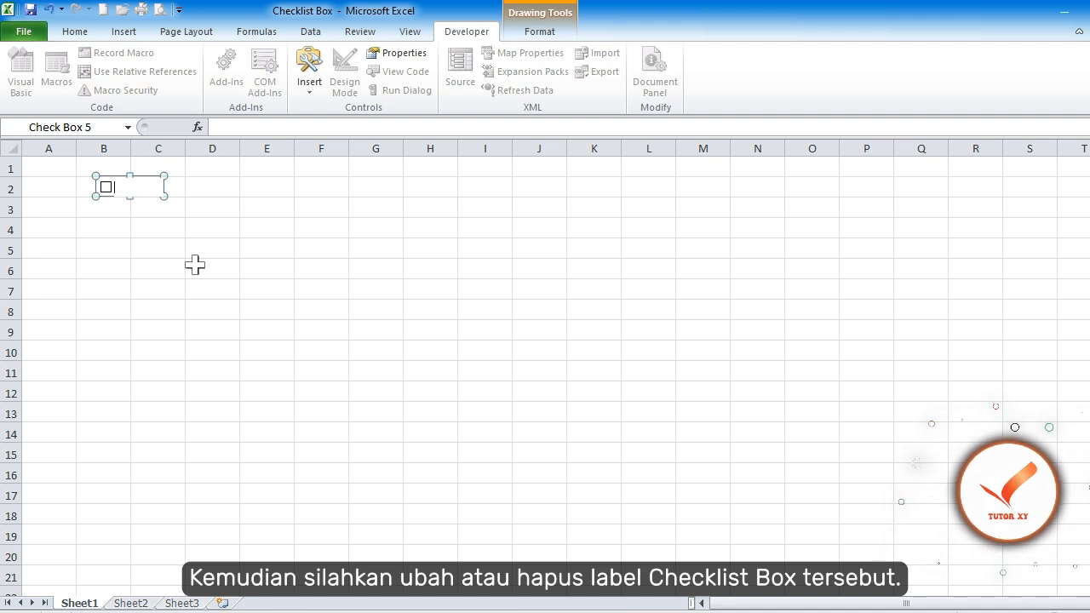
pyautogui.press('Escape')
pyautogui.press('Escape')
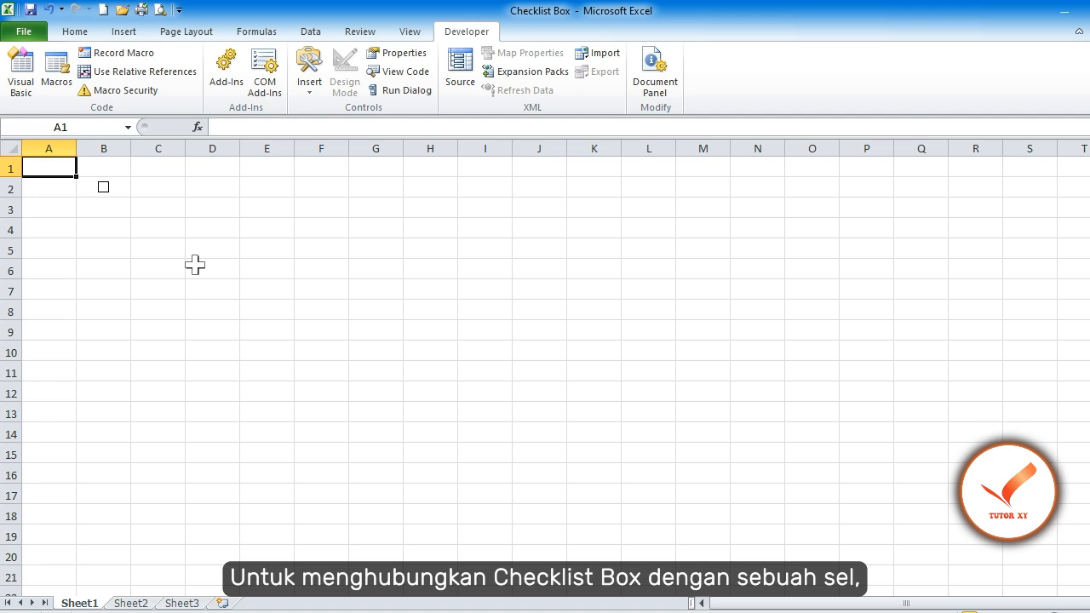
# Link the check box to cell $C$2 with 3-D shading enabled, and test it by checking and unchecking it
pyautogui.rightClick(104, 188)
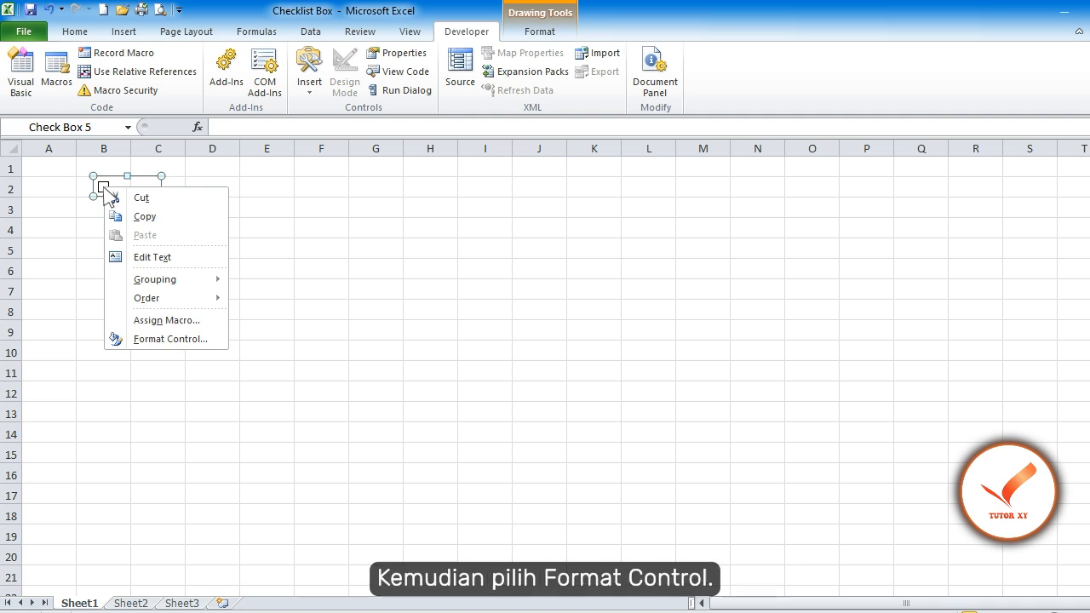
pyautogui.click(163, 339)
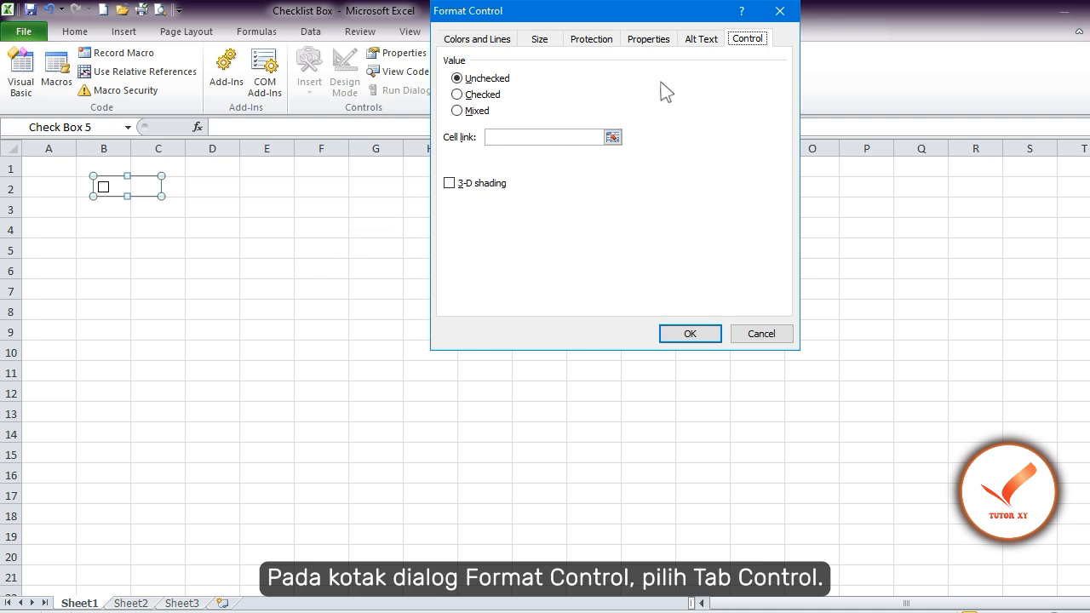
pyautogui.click(747, 38)
pyautogui.press('Tab')
pyautogui.press('Tab')
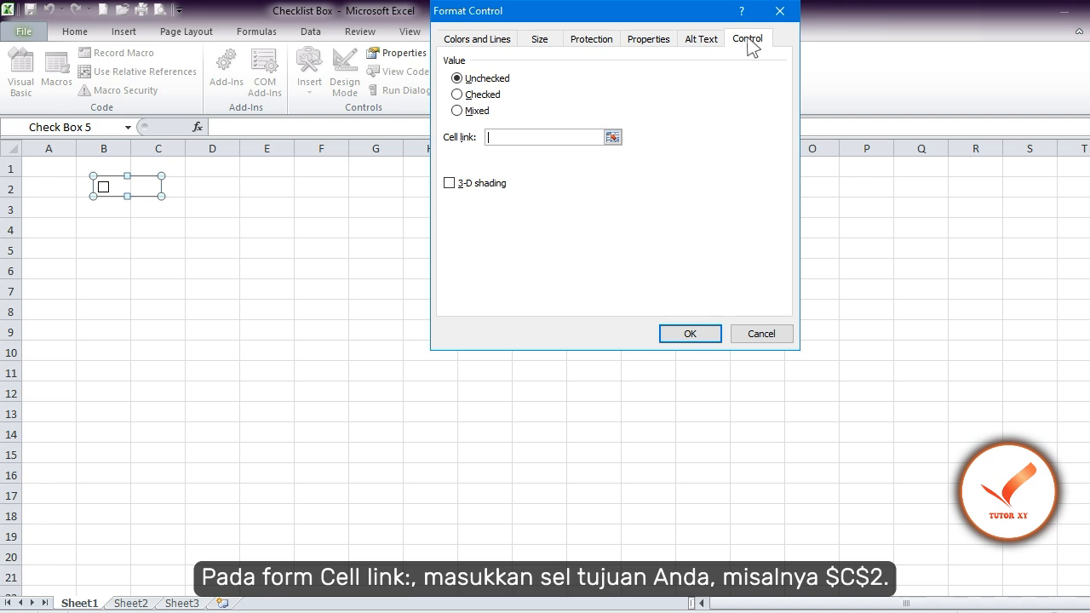
pyautogui.write('$C$2')
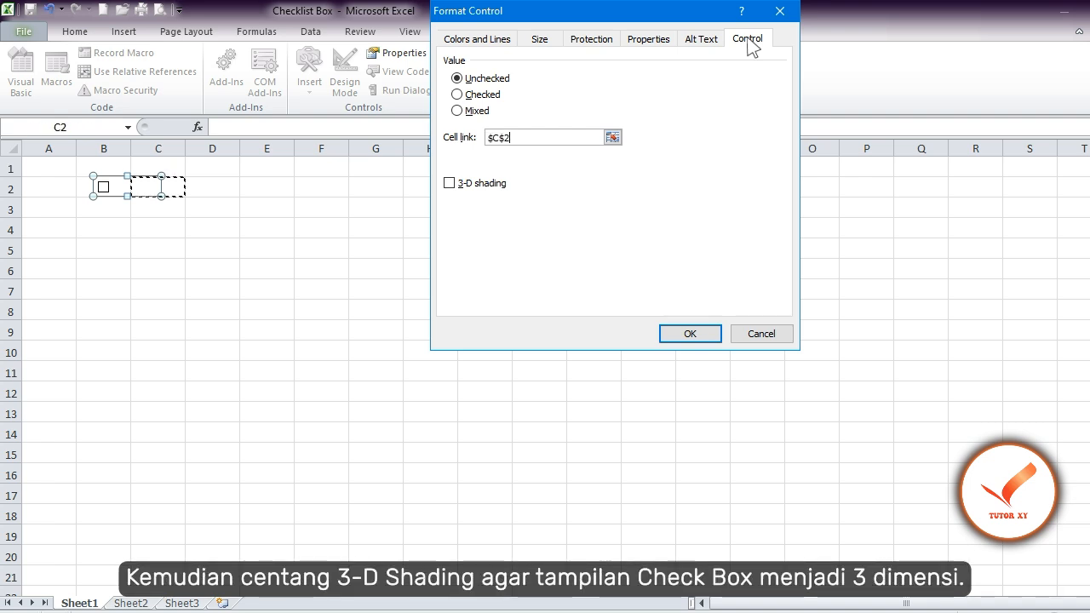
pyautogui.click(449, 183)
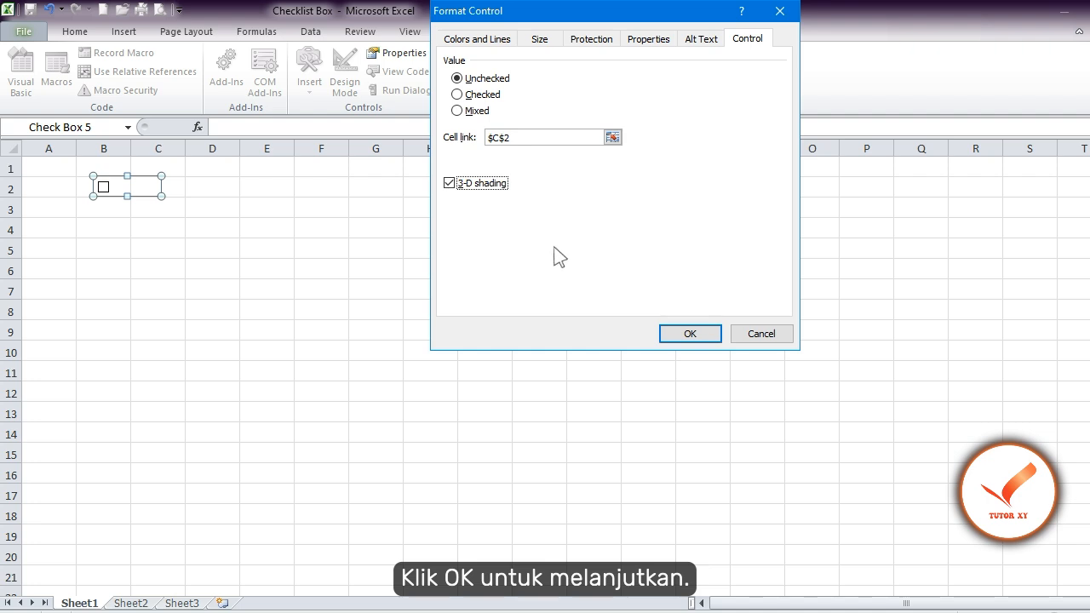
pyautogui.click(690, 334)
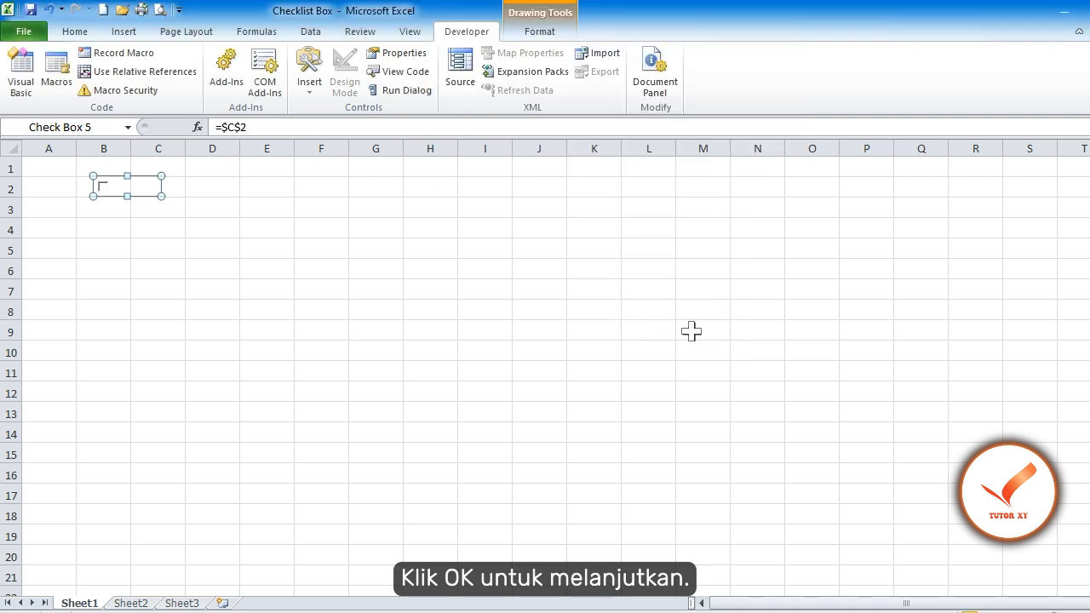
pyautogui.press('Escape')
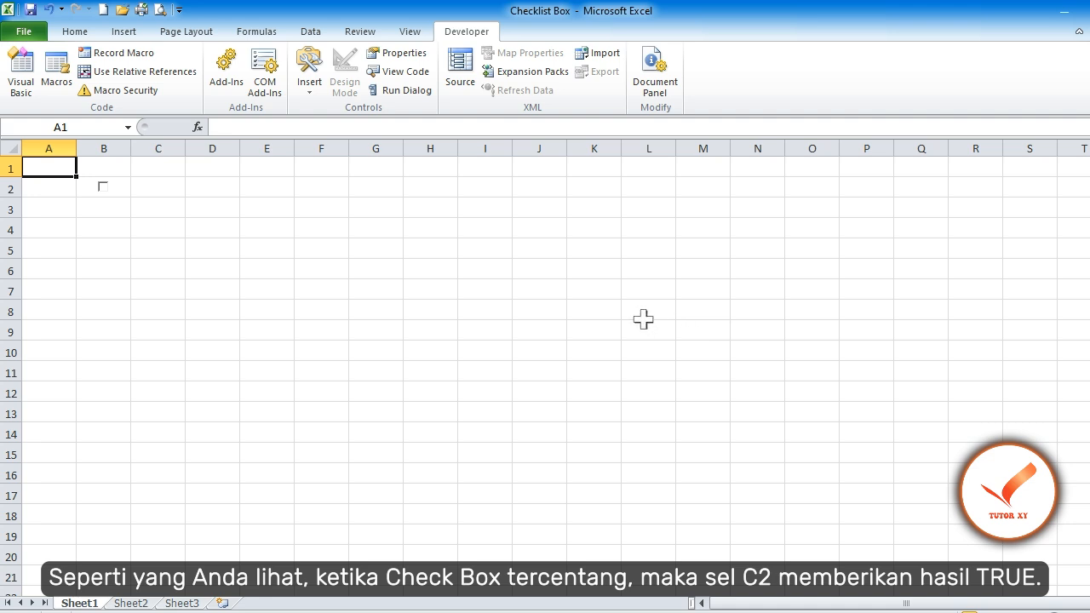
pyautogui.click(103, 188)
pyautogui.click(103, 187)
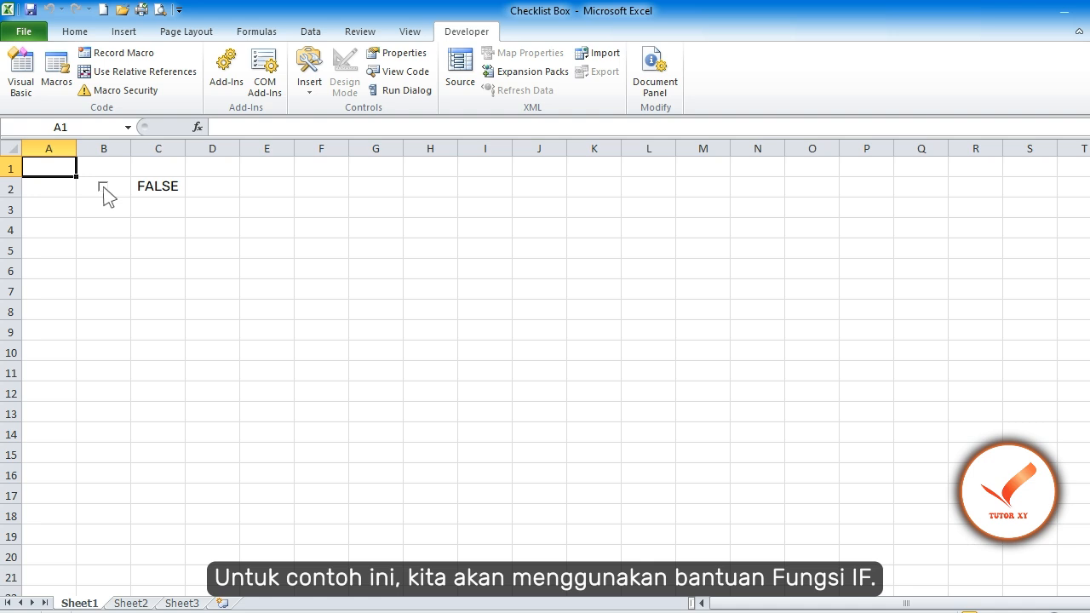
# Enter =IF(C2=TRUE;"Done";"Inprogress") in cell D2 and test it by checking and unchecking the check box
pyautogui.click(211, 187)
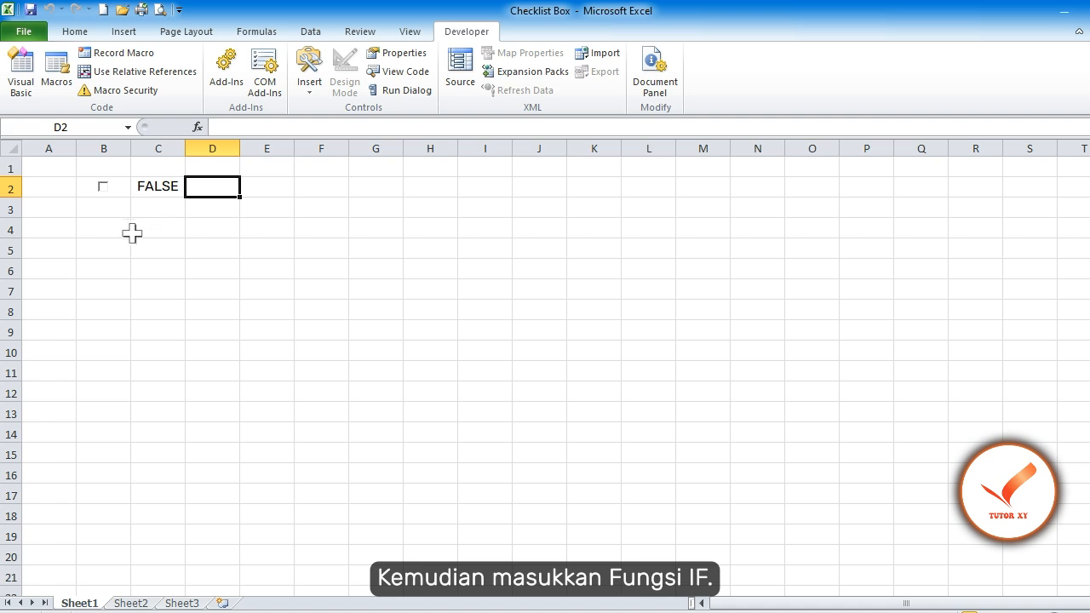
pyautogui.press('F2')
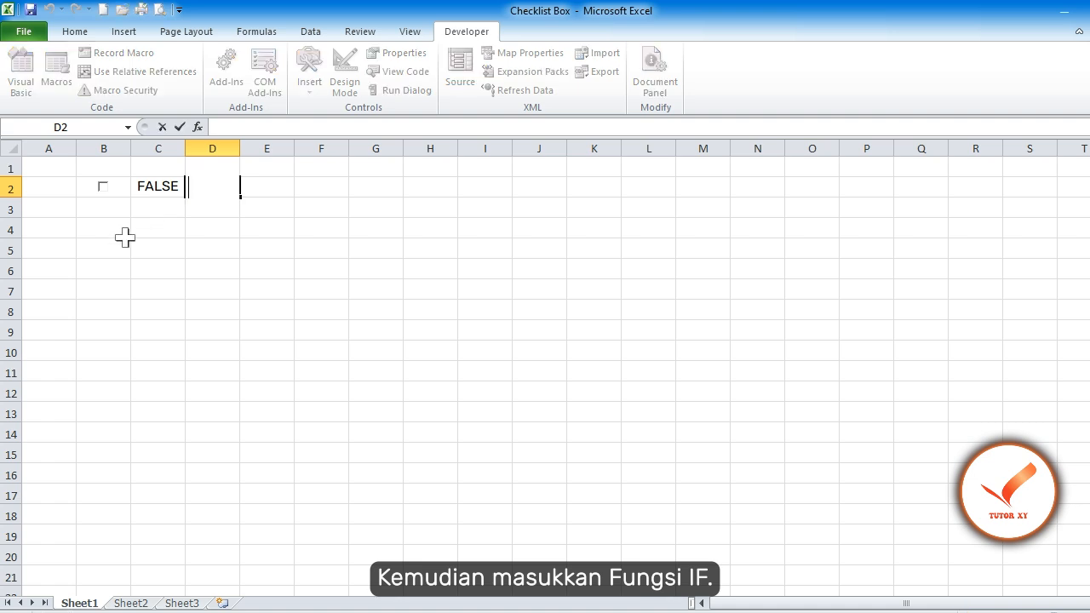
pyautogui.write('=IF(')
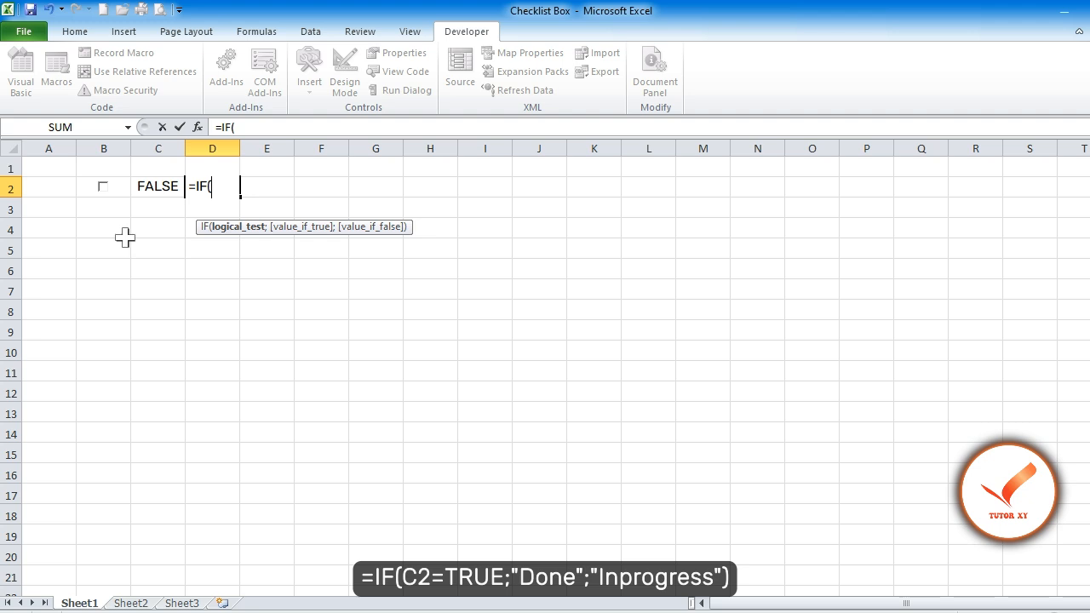
pyautogui.press('Left')
pyautogui.write('=')
pyautogui.write('TRUE')
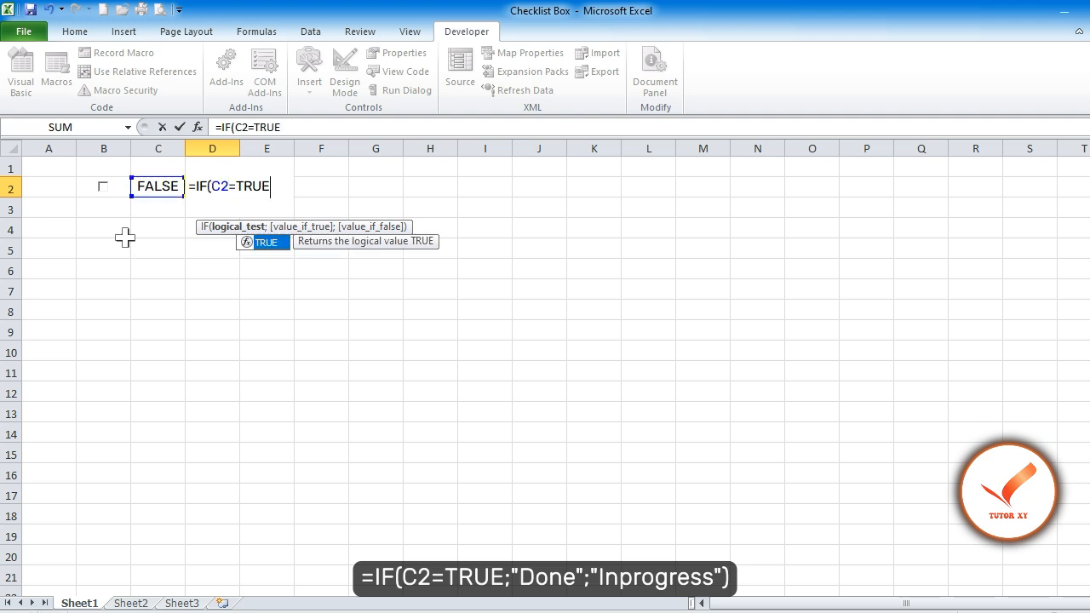
pyautogui.write(';"')
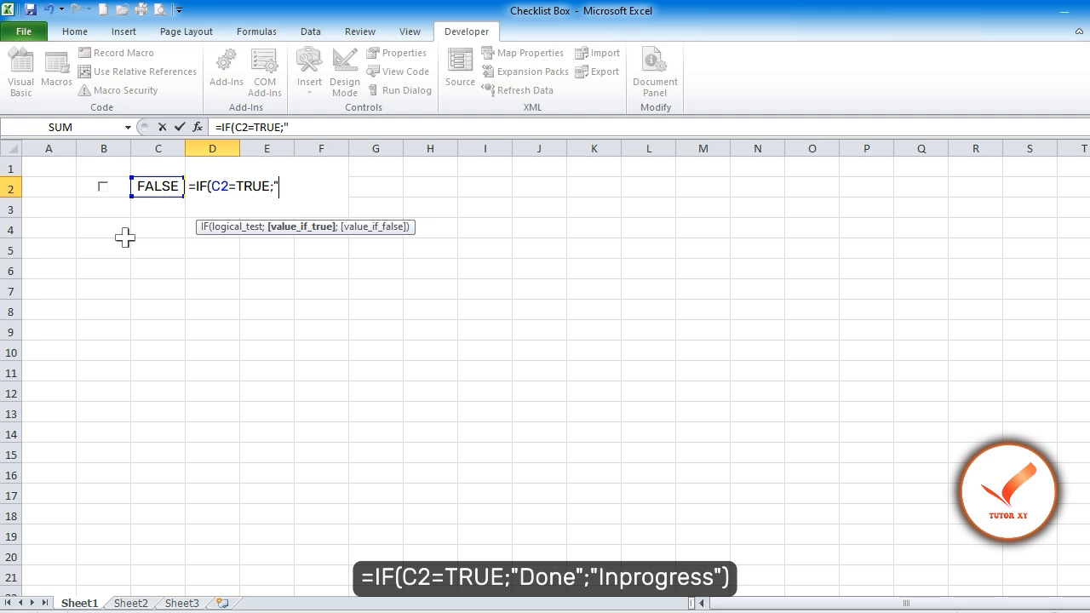
pyautogui.write('Done";')
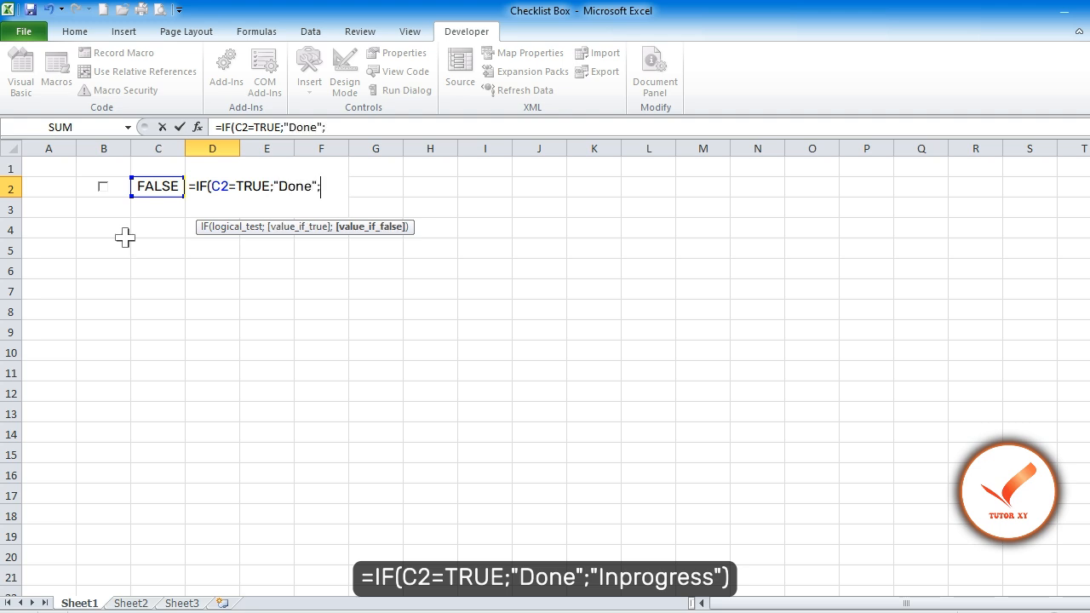
pyautogui.write('"Inprogress')
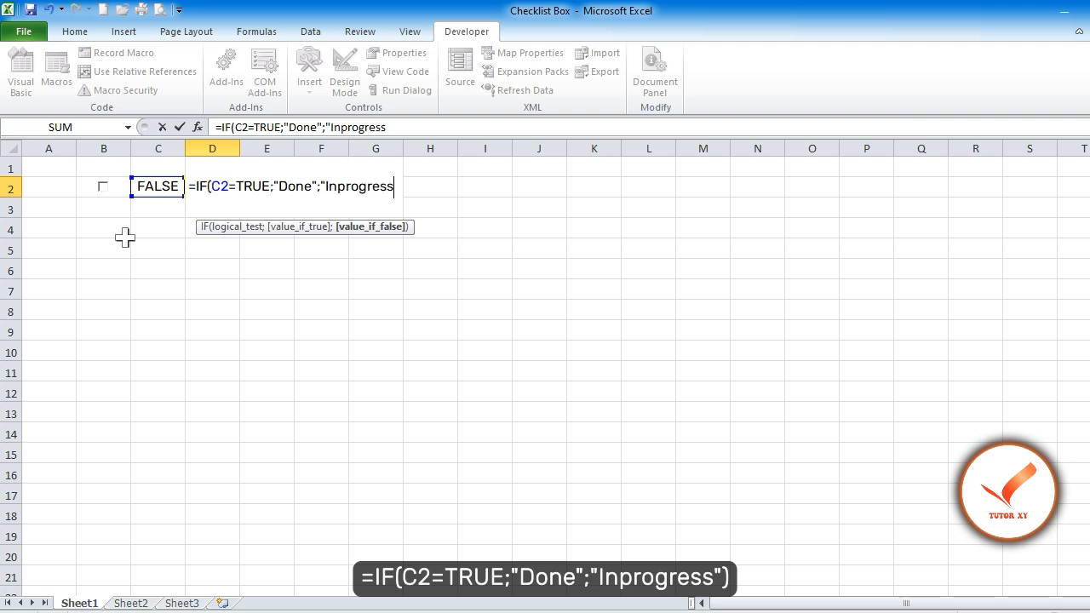
pyautogui.write('")')
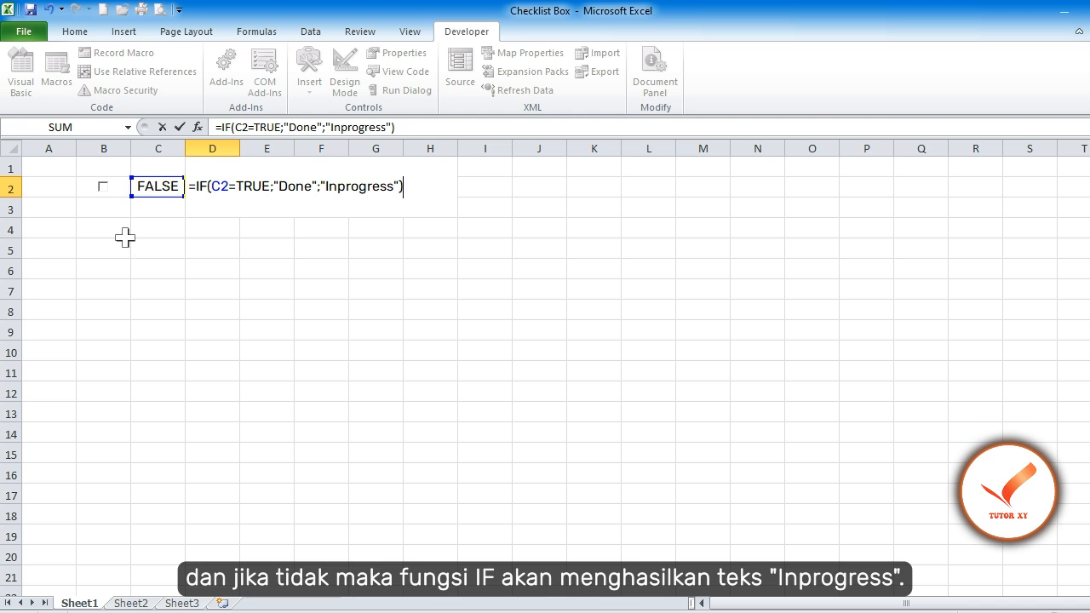
pyautogui.press('Return')
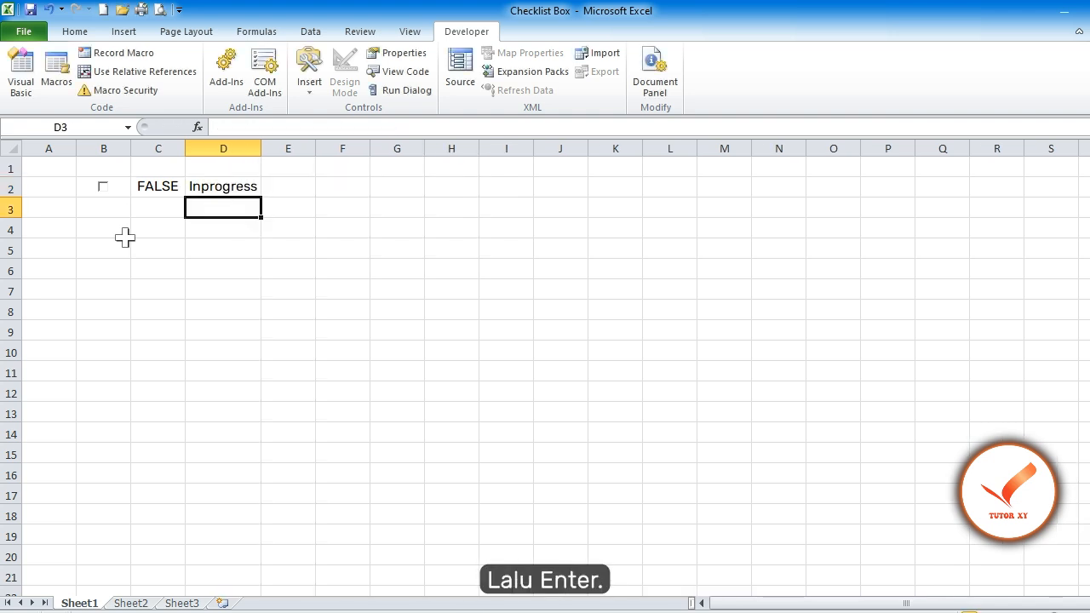
pyautogui.click(103, 186)
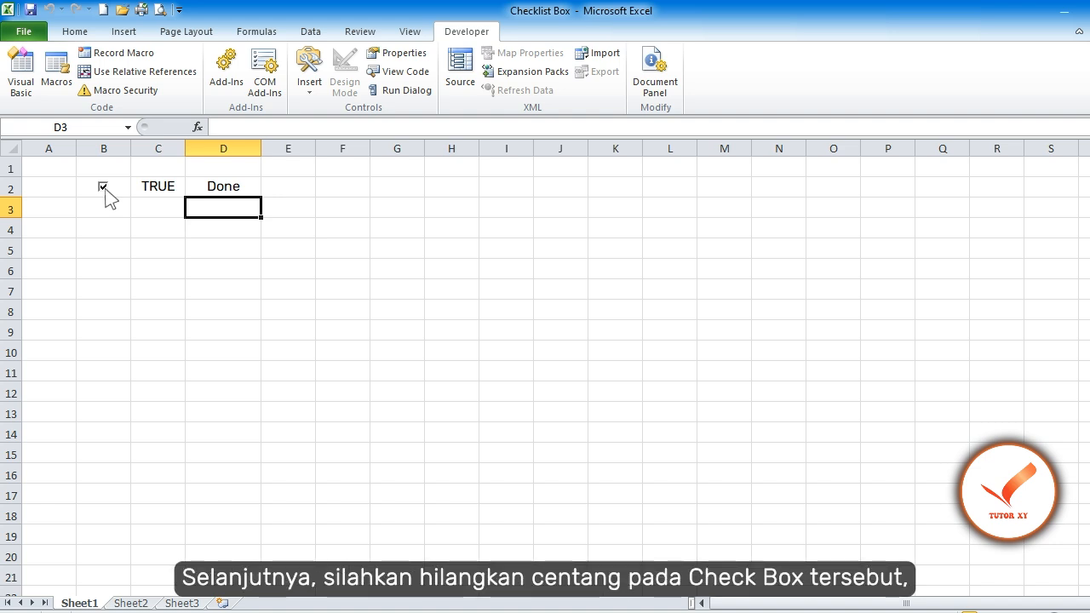
pyautogui.click(104, 188)
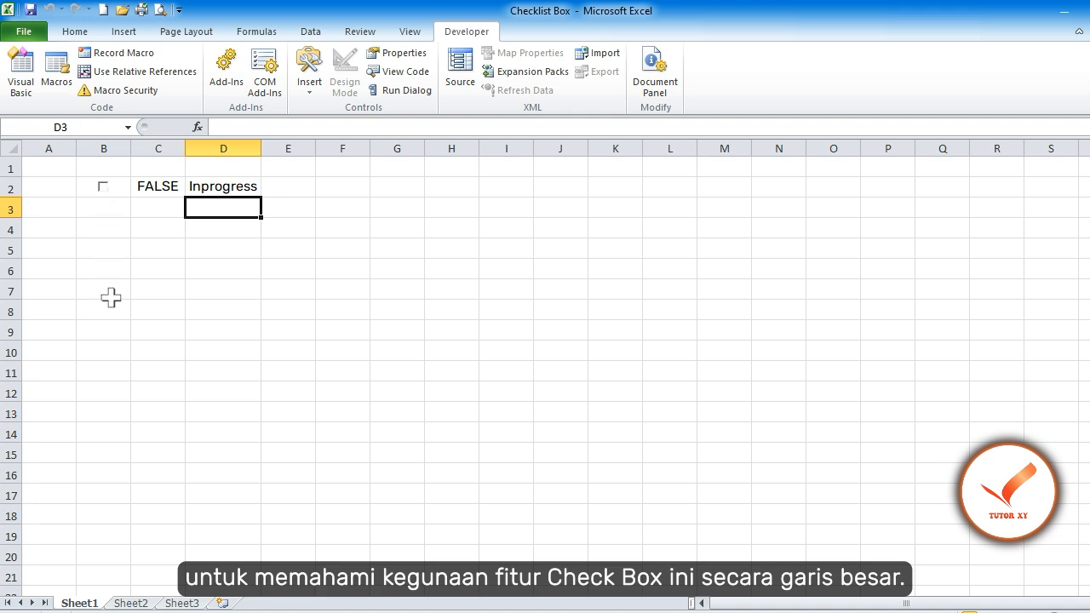
# On Sheet2, insert a Form Controls check box over cell B2, under the Check heading
pyautogui.click(131, 603)
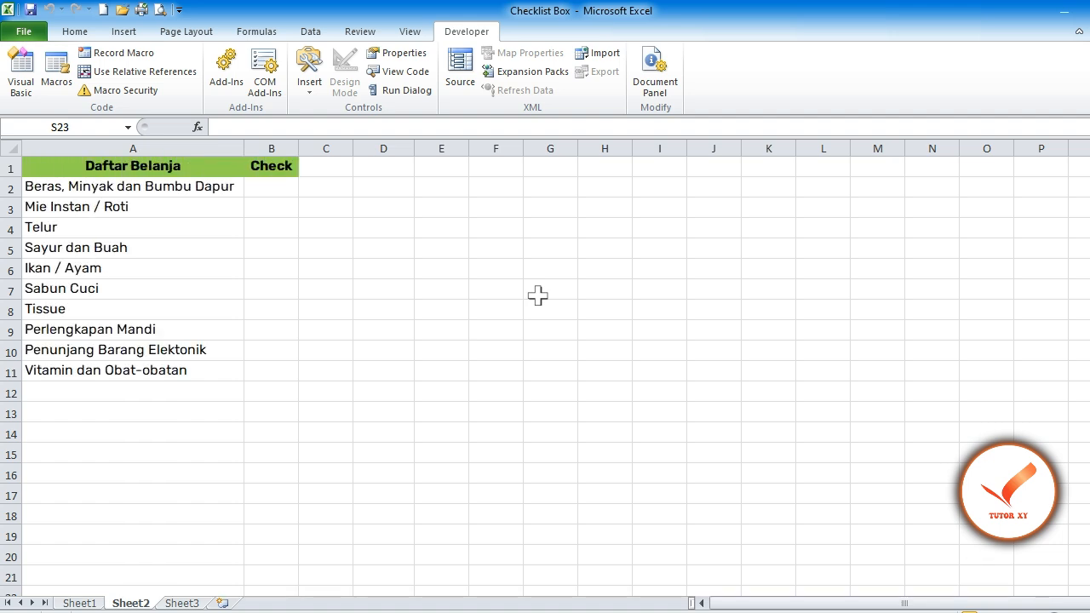
pyautogui.hotkey('ctrl', 'Home')
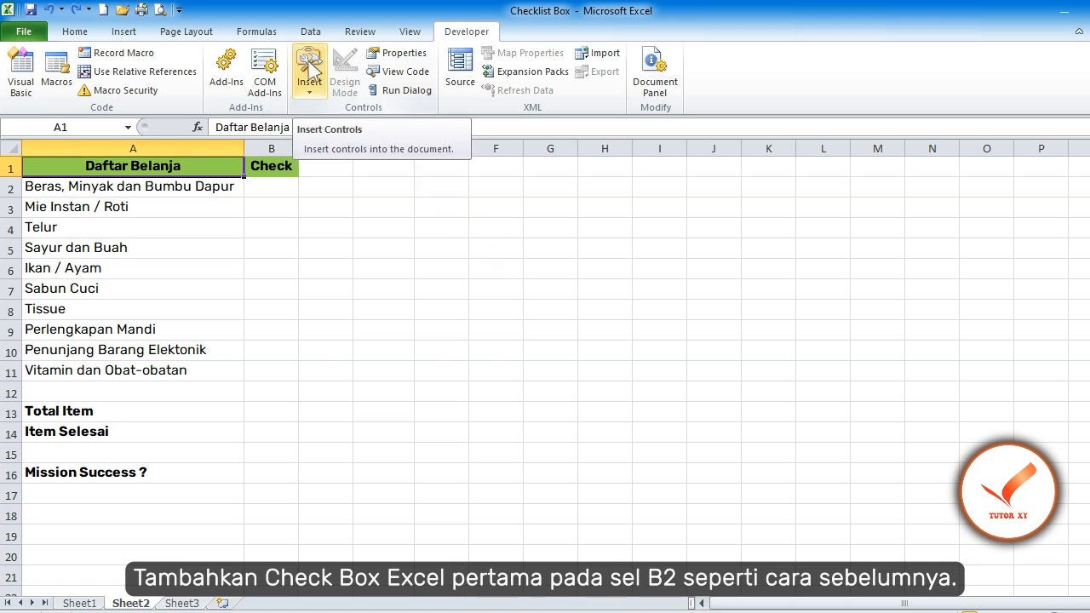
pyautogui.click(322, 83)
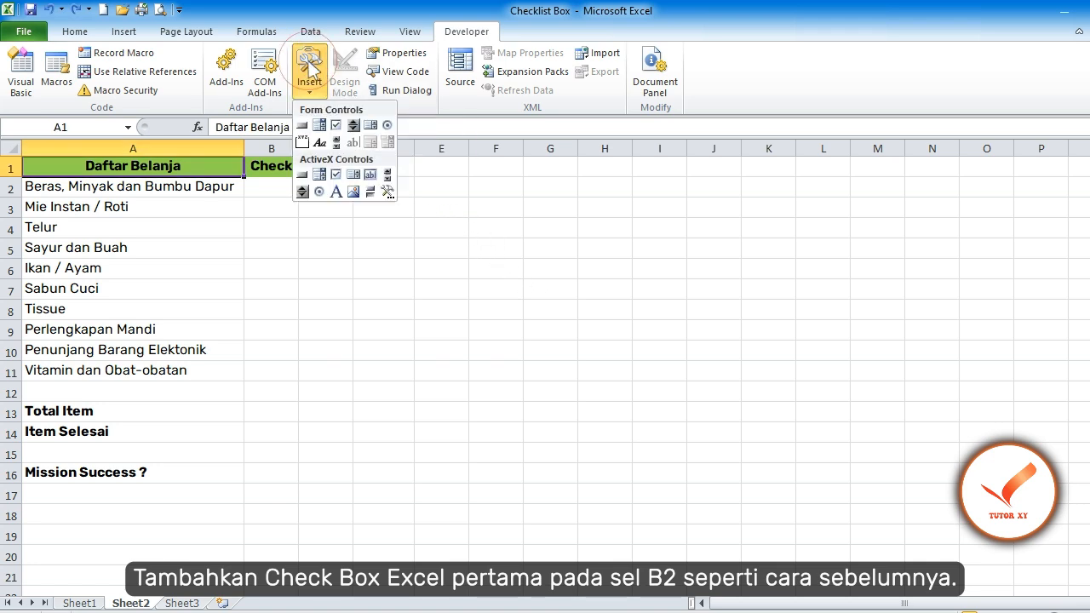
pyautogui.click(336, 125)
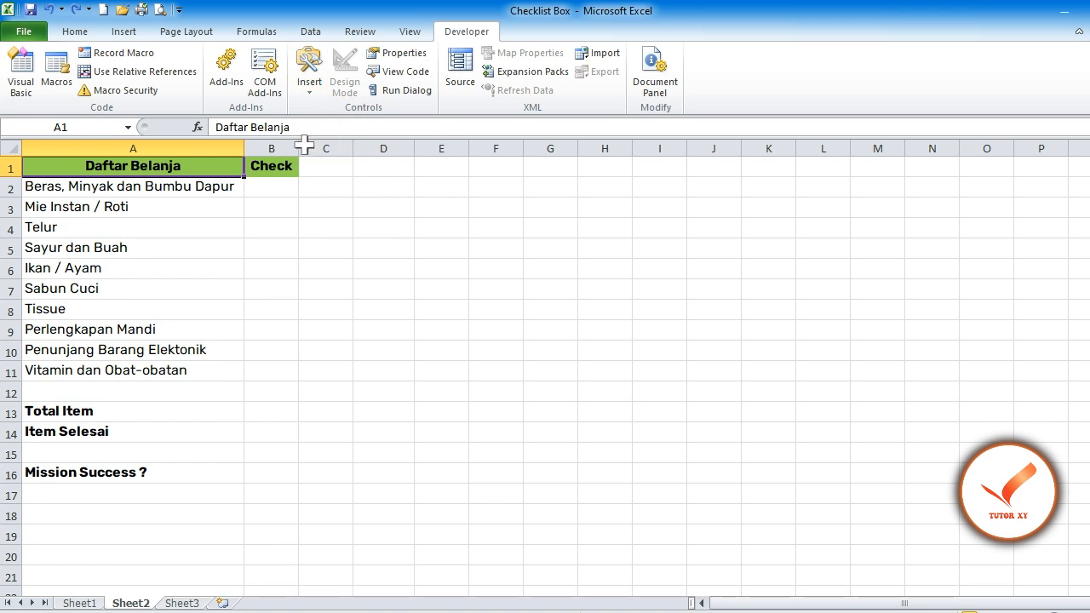
pyautogui.click(260, 176)
pyautogui.moveTo(259, 177); pyautogui.dragTo(335, 196)
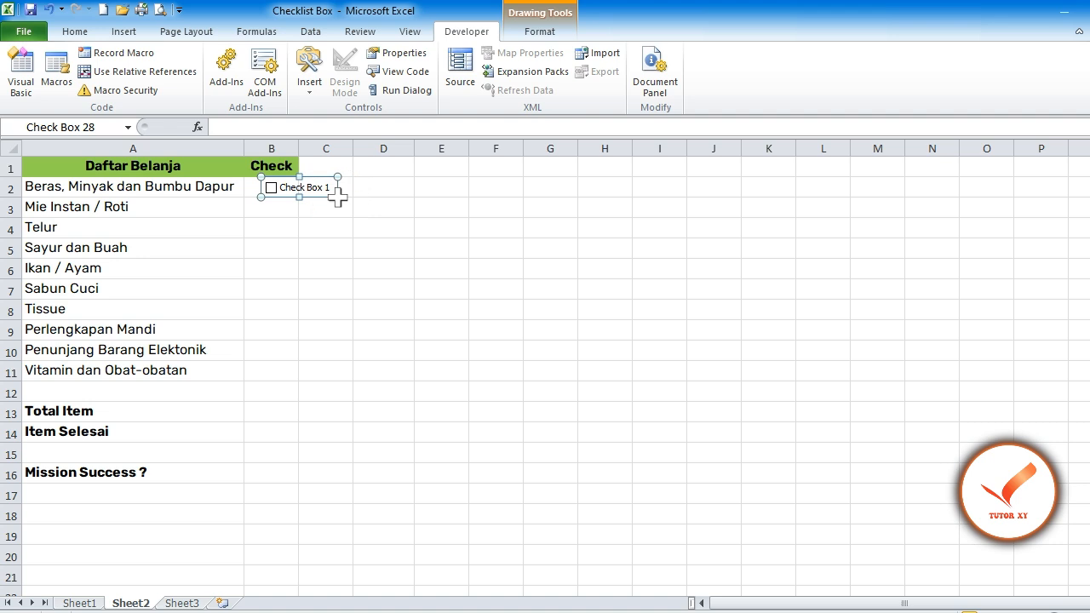
# Clear the label text of the shopping list's check box in B2 and deselect it
pyautogui.rightClick(271, 188)
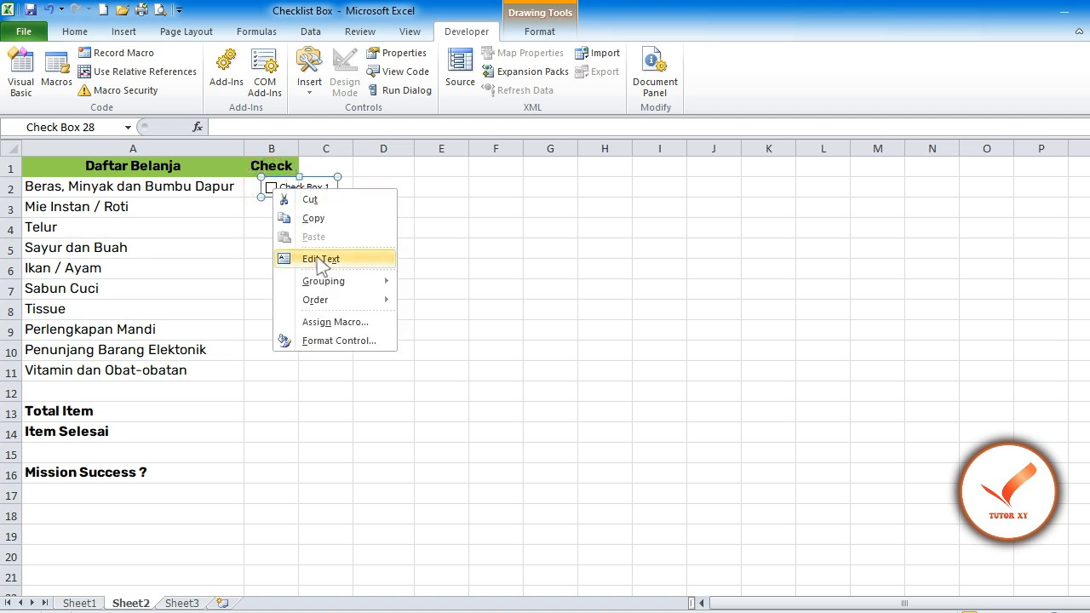
pyautogui.click(317, 258)
pyautogui.hotkey('ctrl', 'a')
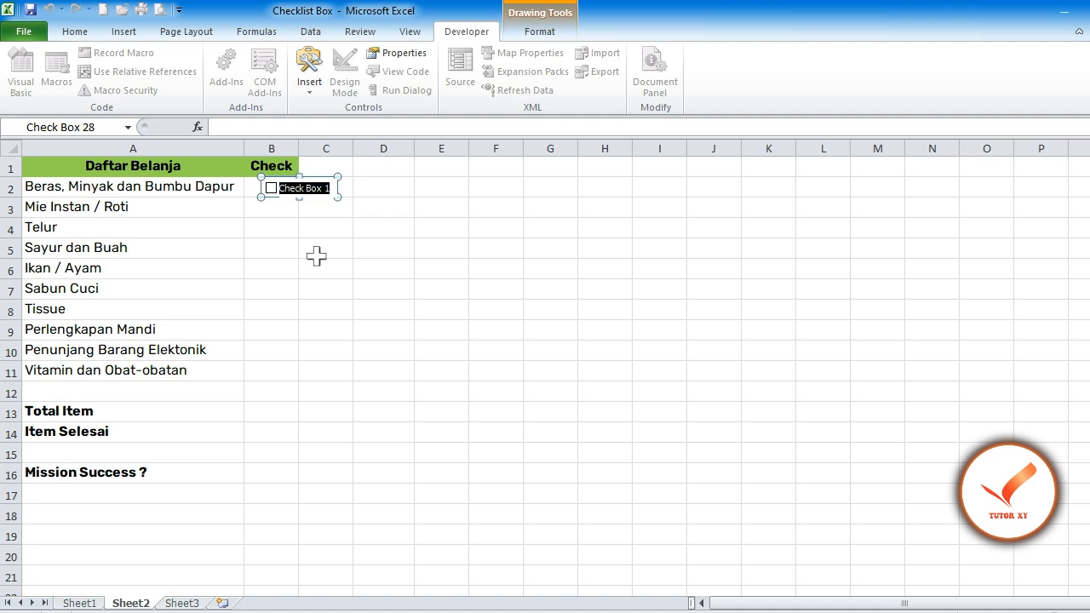
pyautogui.press('BackSpace')
pyautogui.press('Escape')
pyautogui.press('Escape')
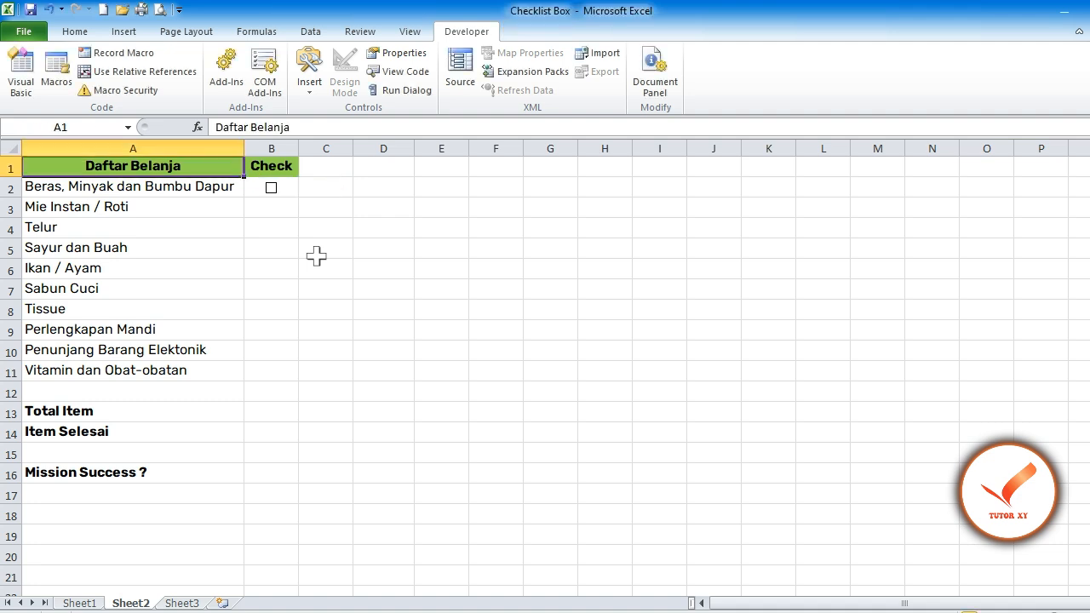
# Copy the check box in B2 to cells B3:B11 so that every shopping list item has one
pyautogui.press('Down')
pyautogui.press('Right')
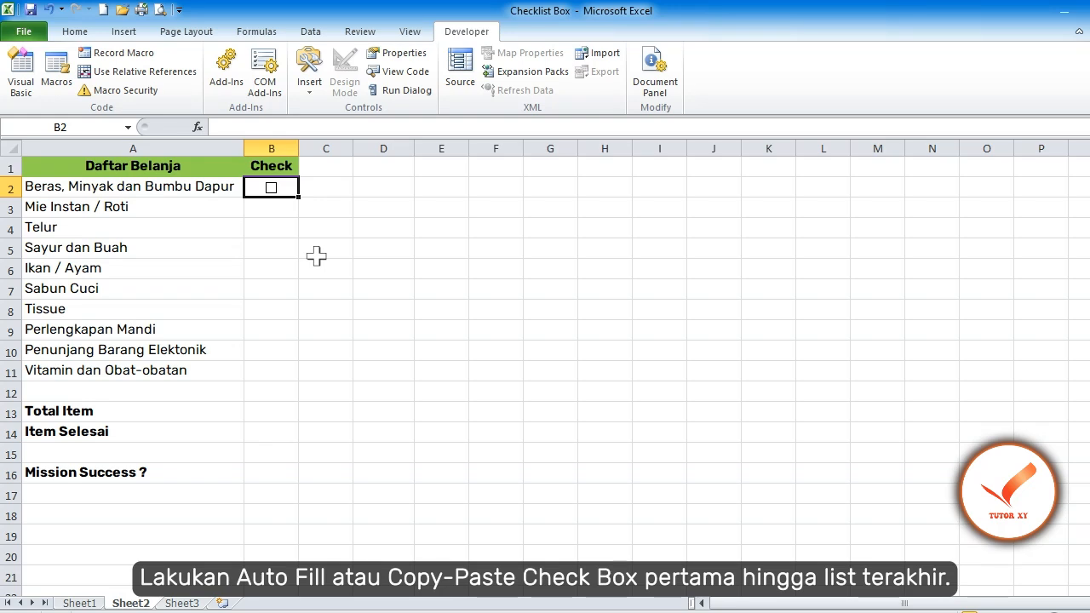
pyautogui.press('Down')
pyautogui.hotkey('shift', 'Down')
pyautogui.hotkey('shift', 'Down')
pyautogui.hotkey('shift', 'Down')
pyautogui.hotkey('shift', 'Down')
pyautogui.hotkey('shift', 'Down')
pyautogui.hotkey('shift', 'Down')
pyautogui.hotkey('shift', 'Down')
pyautogui.hotkey('shift', 'Down')
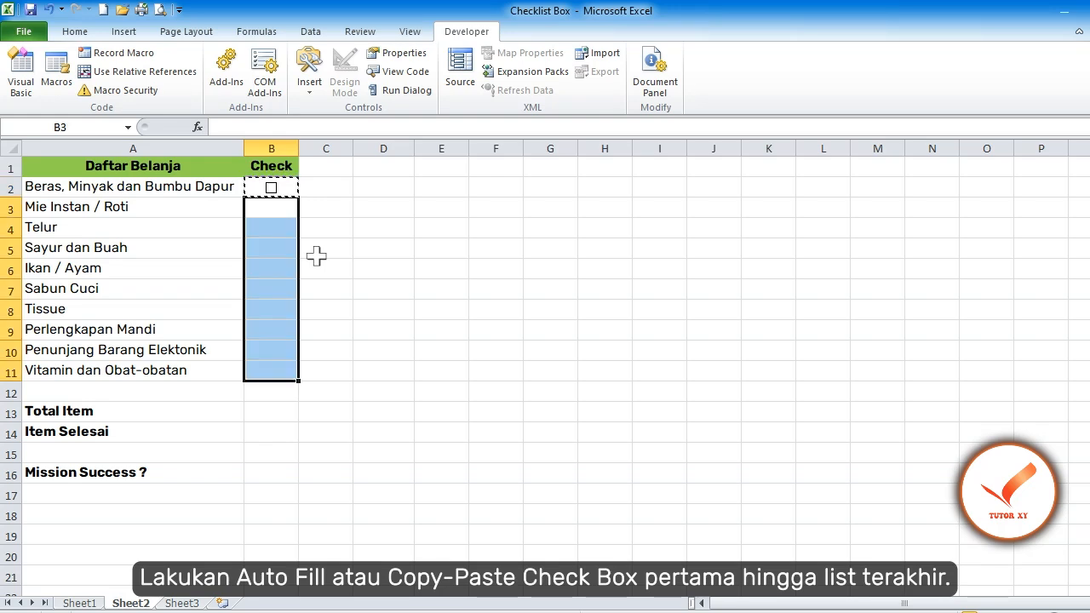
pyautogui.hotkey('ctrl', 'v')
pyautogui.hotkey('ctrl', 'Home')
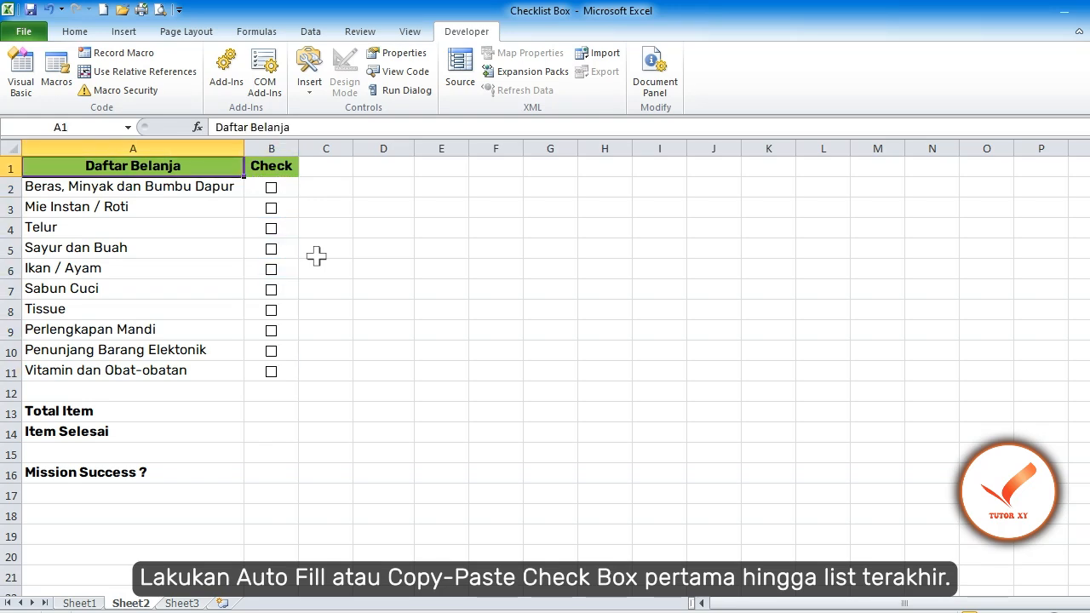
# Link the check box in B2 to cell $C$2 and enable 3-D shading for it
pyautogui.rightClick(270, 187)
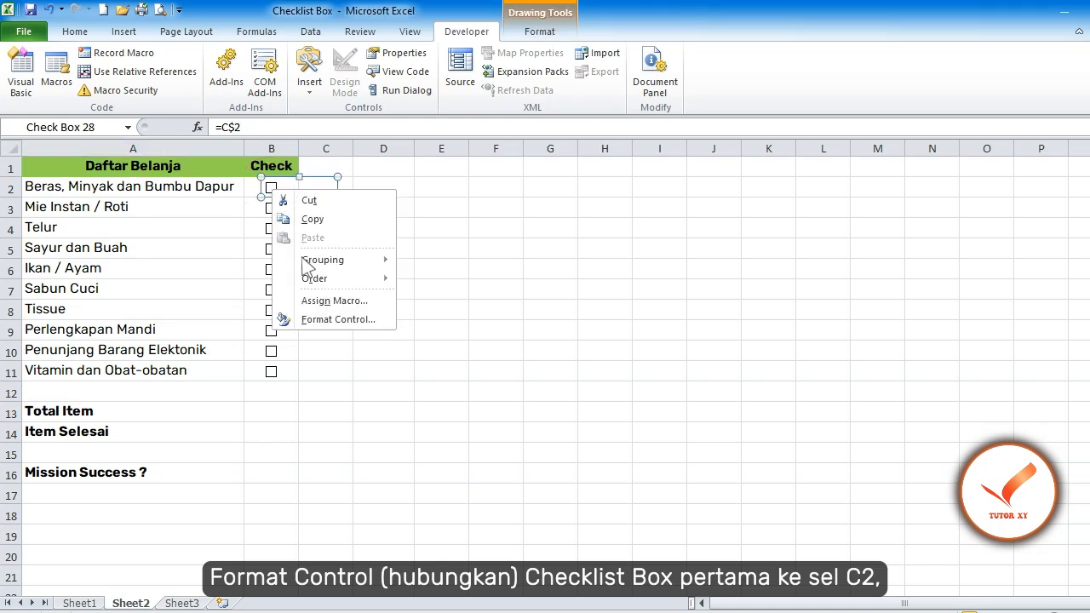
pyautogui.click(332, 321)
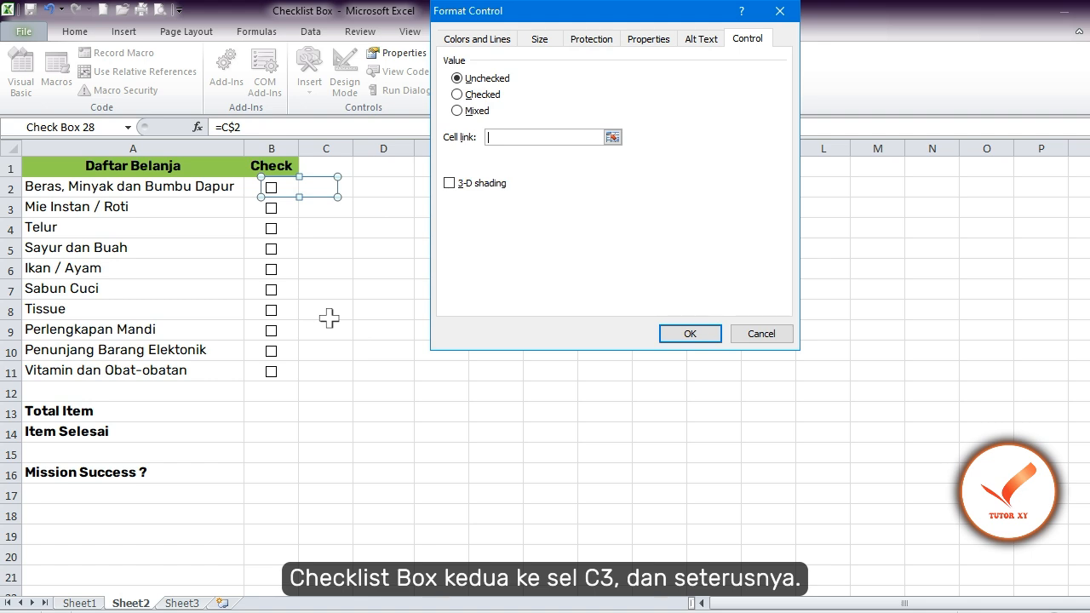
pyautogui.write('$C$2')
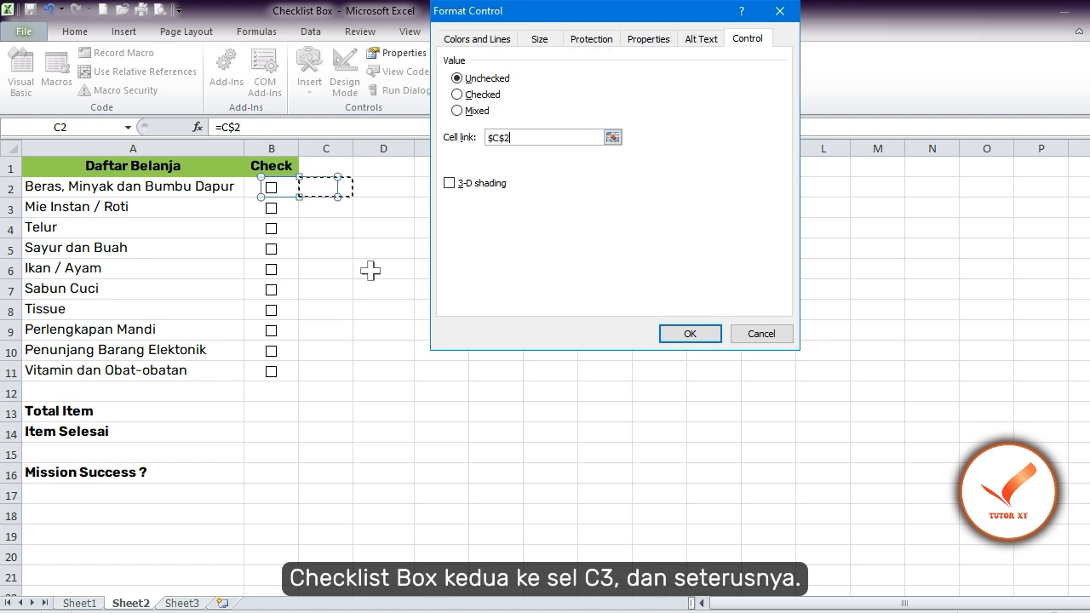
pyautogui.click(449, 183)
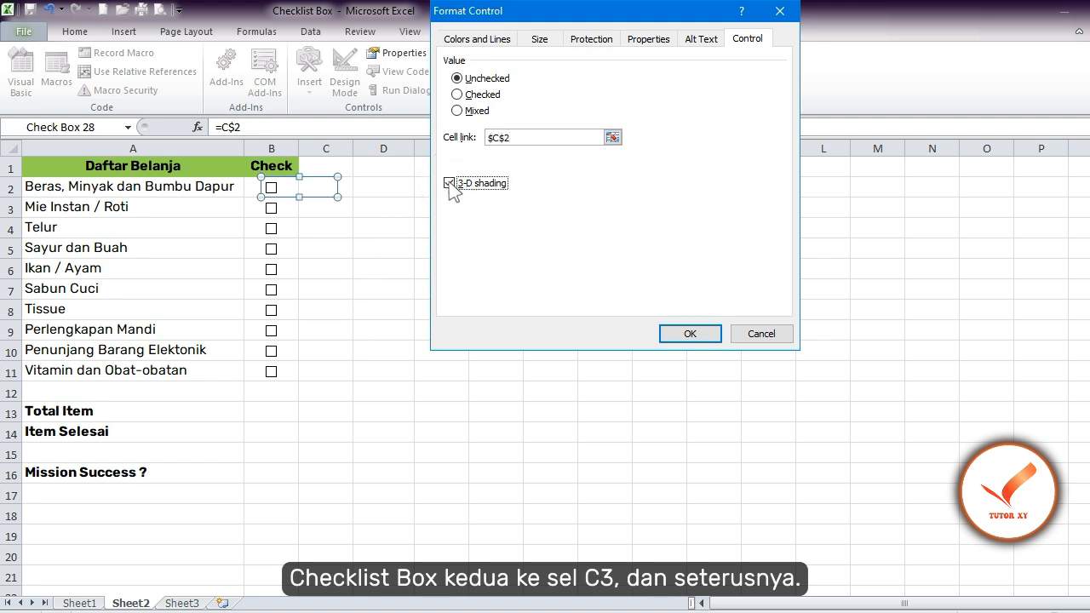
pyautogui.click(690, 334)
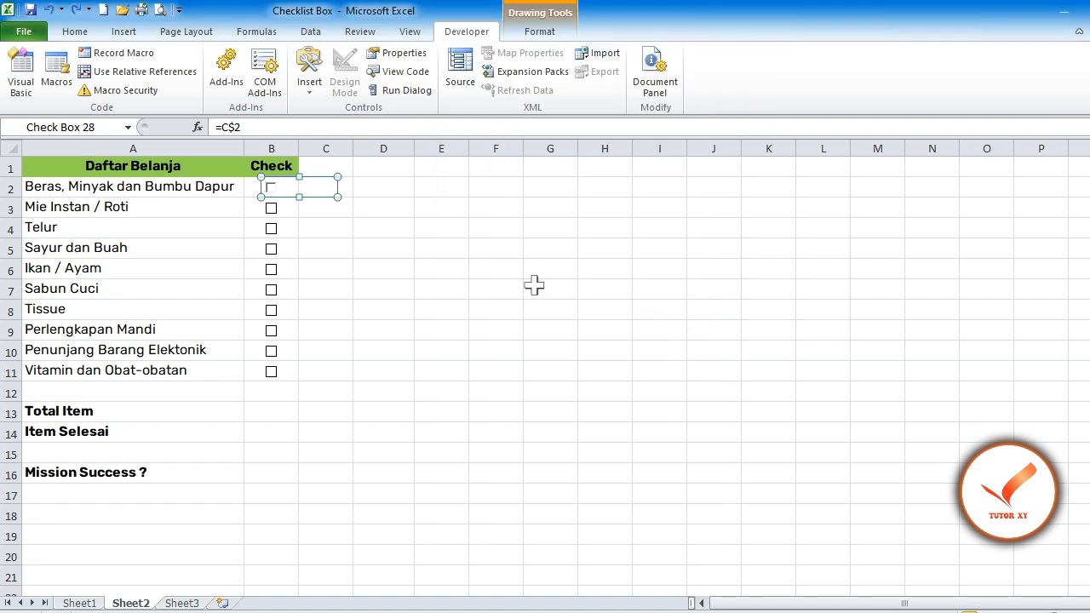
# Link the check box in B3 to cell $C$3 and enable 3-D shading for it
pyautogui.rightClick(272, 215)
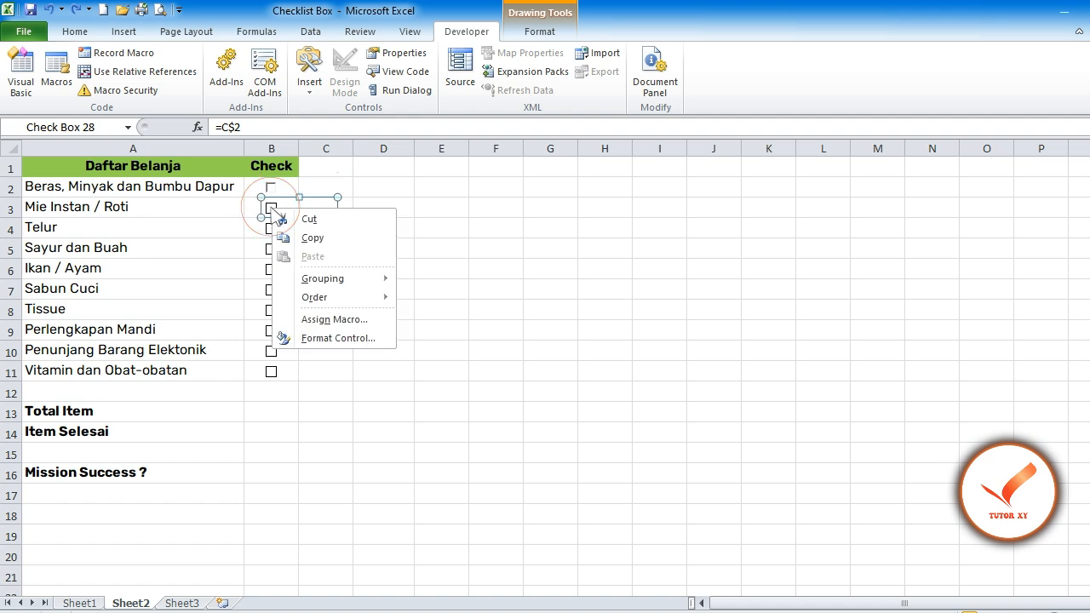
pyautogui.click(327, 339)
pyautogui.press('Down')
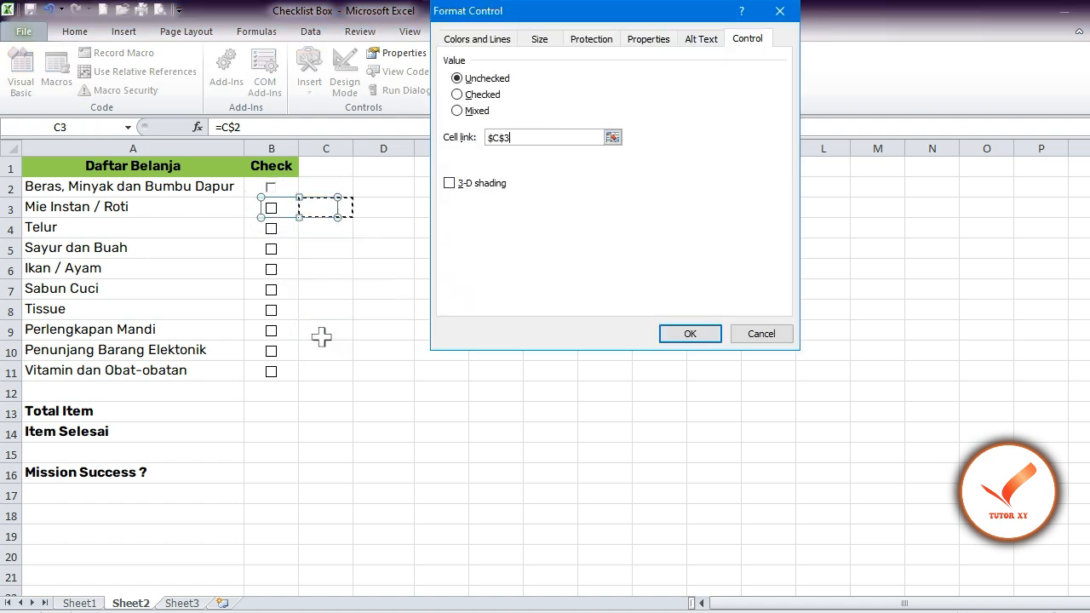
pyautogui.click(449, 182)
pyautogui.click(697, 334)
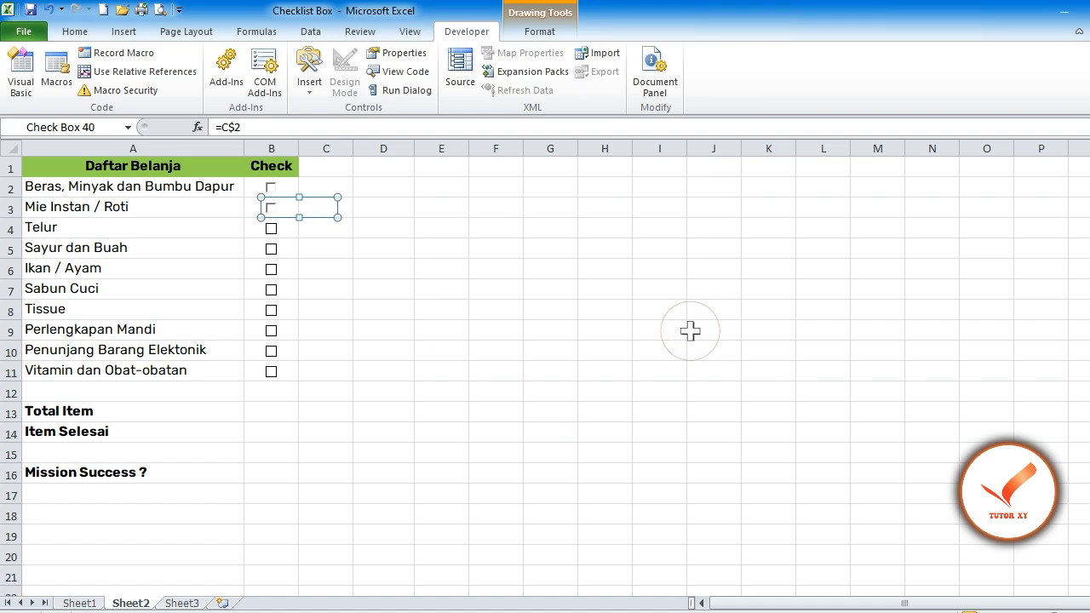
# Link each remaining check box in B4:B11 to the column C cell in its own row, with 3-D shading enabled
pyautogui.press('Tab')
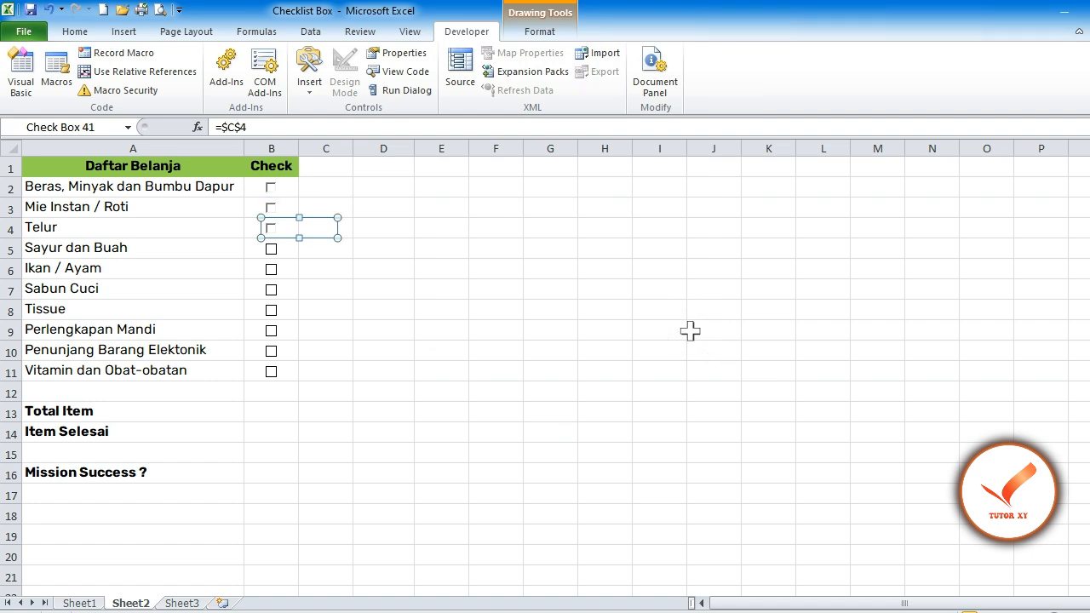
pyautogui.press('Tab')
pyautogui.press('Tab')
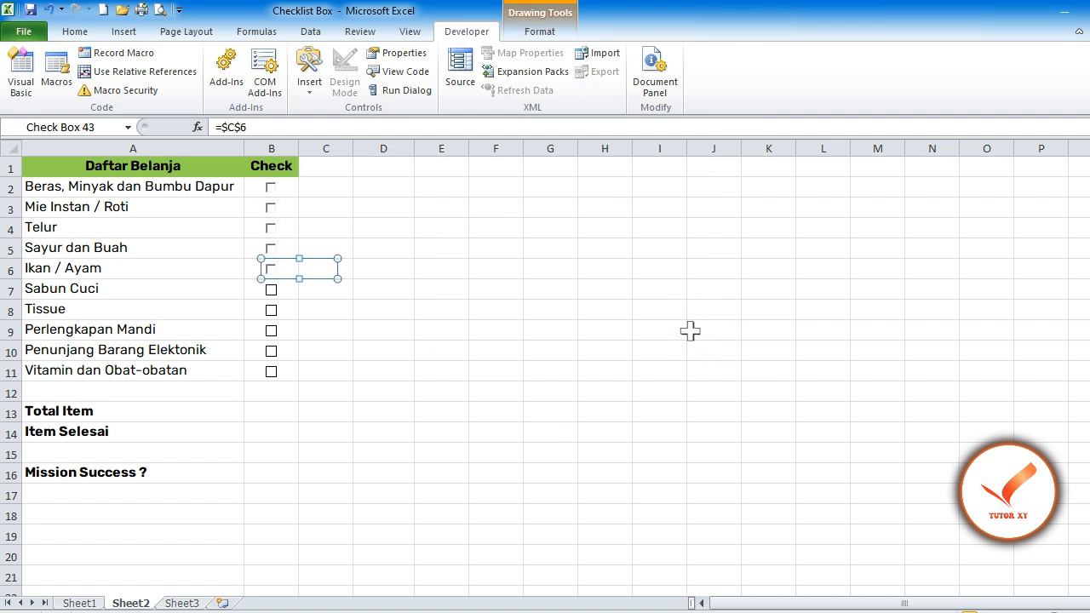
pyautogui.press('Tab')
pyautogui.press('Tab')
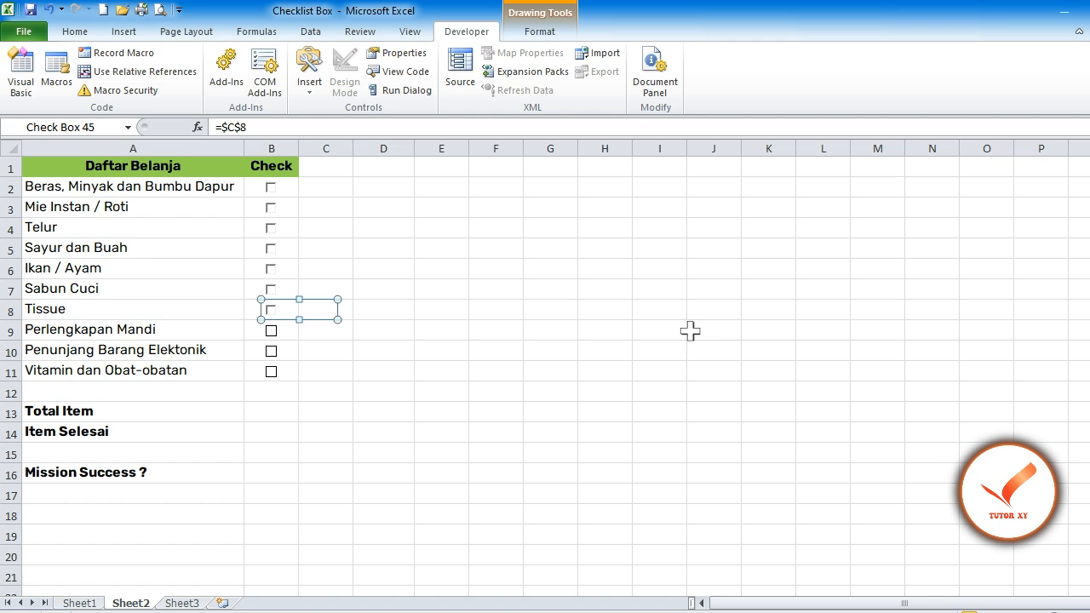
pyautogui.press('Tab')
pyautogui.press('Tab')
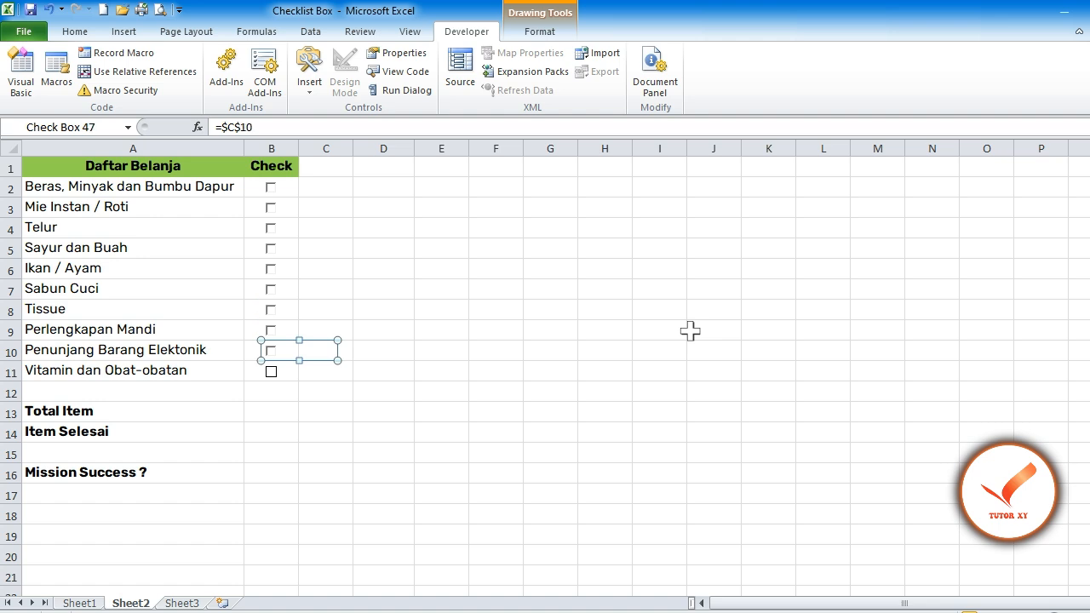
pyautogui.press('Tab')
pyautogui.press('Escape')
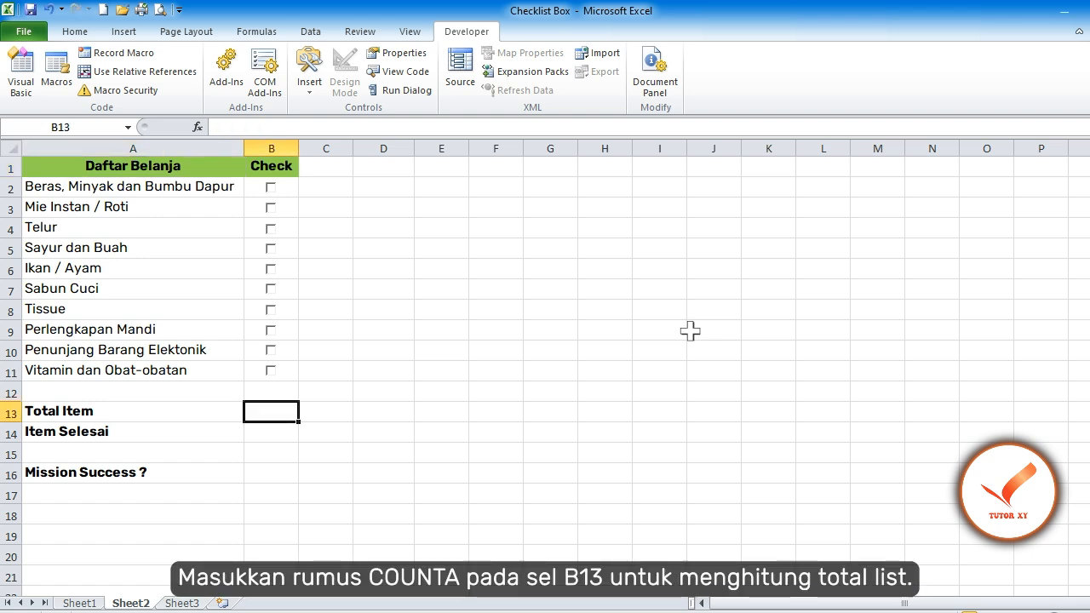
# Enter =COUNTA(A2:A11) in cell B13 to count the total items
pyautogui.press('F2')
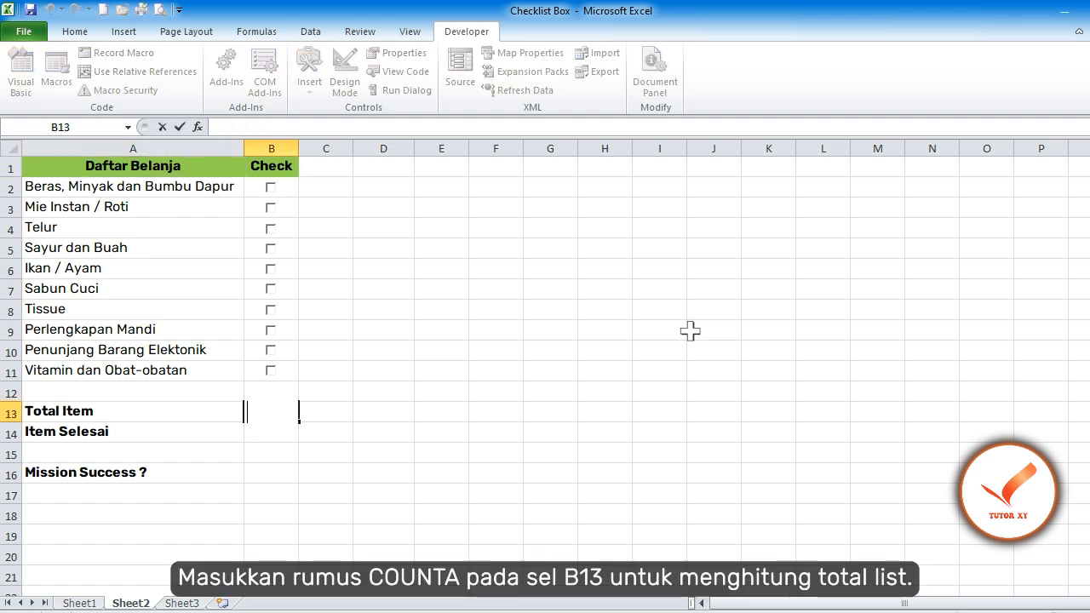
pyautogui.write('=COUNTA')
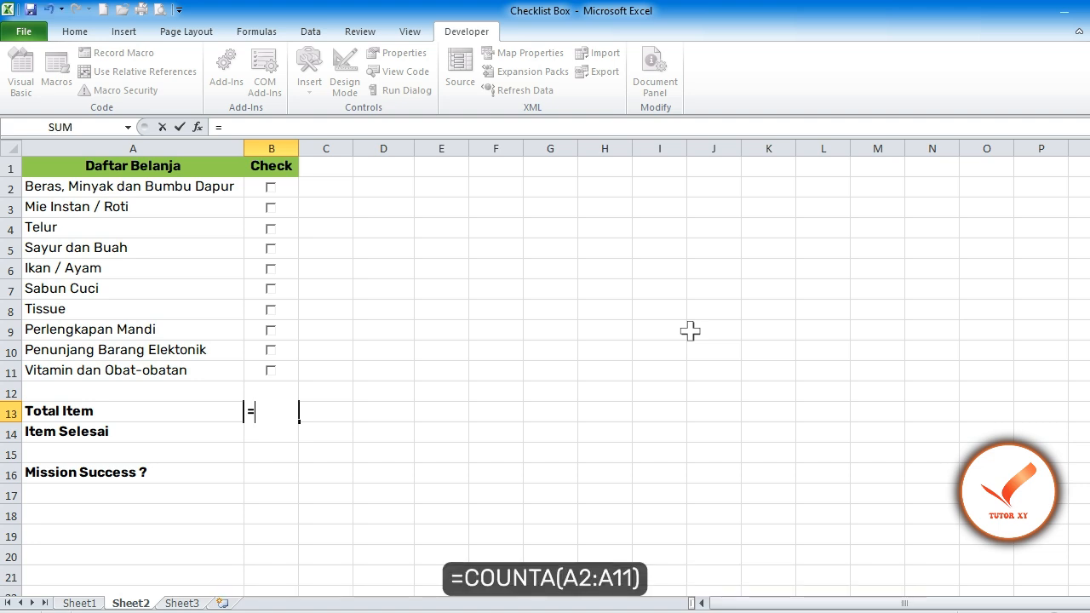
pyautogui.write('(')
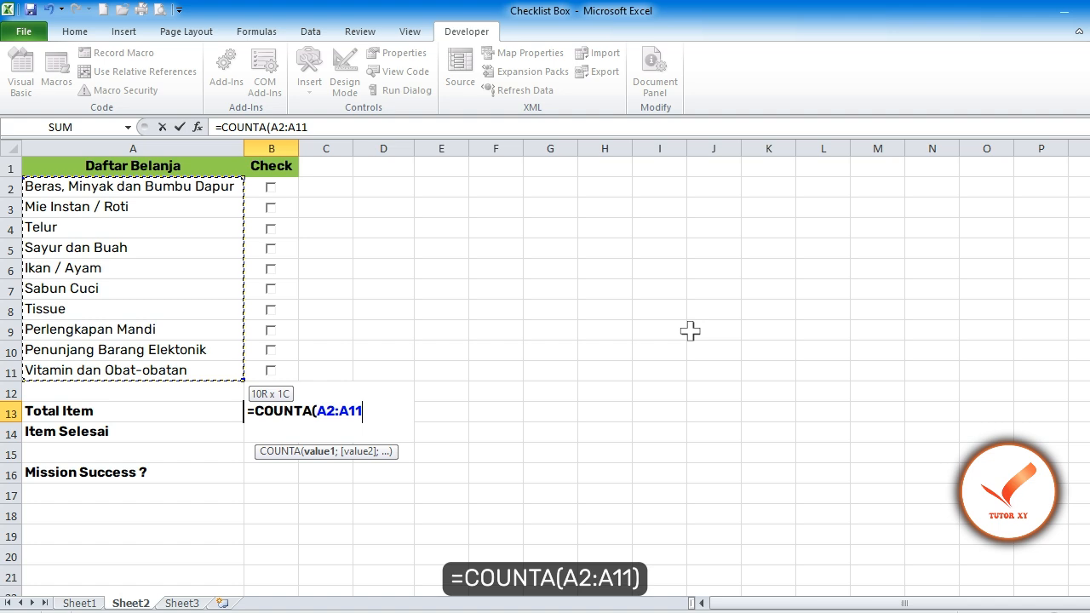
pyautogui.write(')')
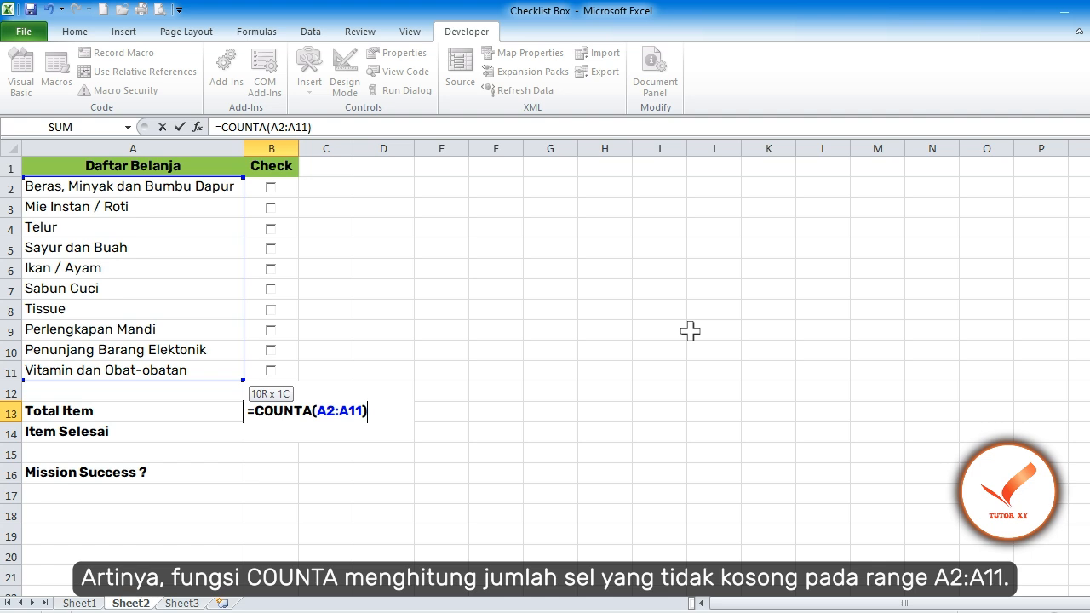
pyautogui.press('Return')
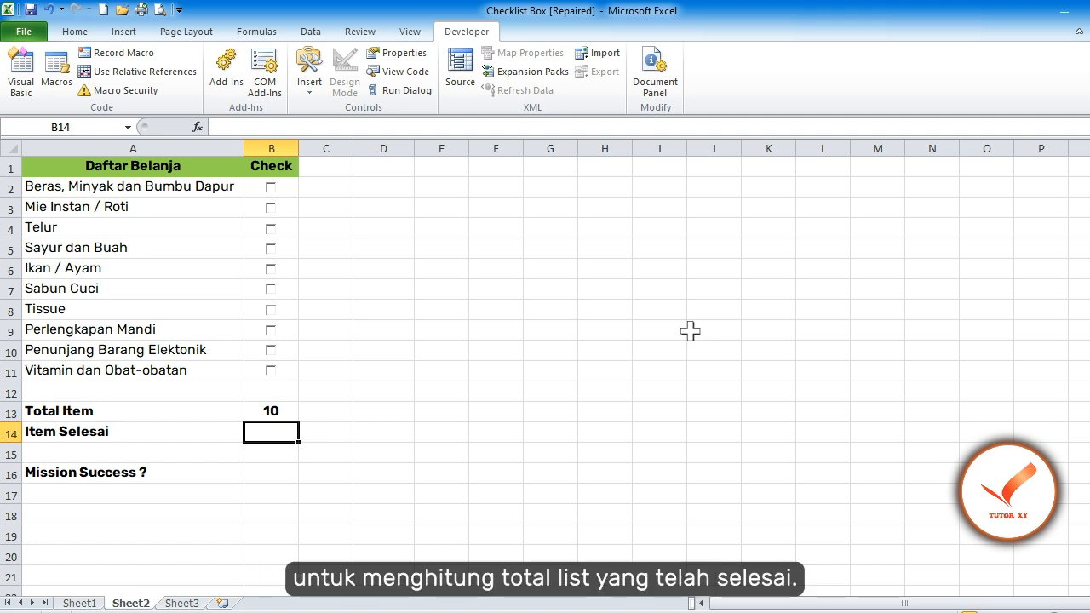
# Enter =COUNTIF(C2:C11;TRUE) in cell B14 to count the completed items
pyautogui.press('F2')
pyautogui.write('=')
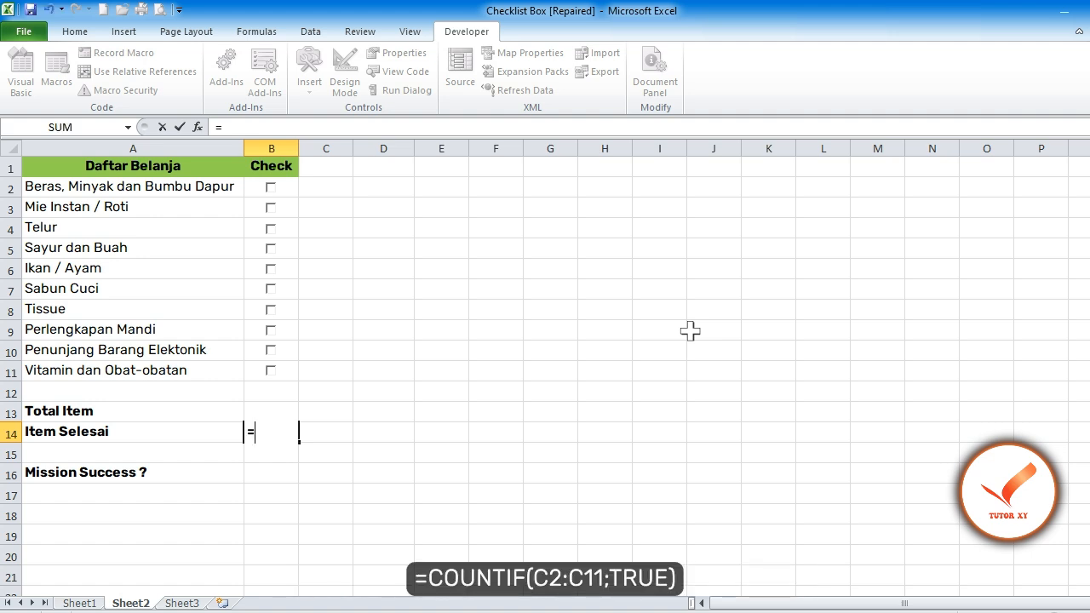
pyautogui.write('COUNTIF(')
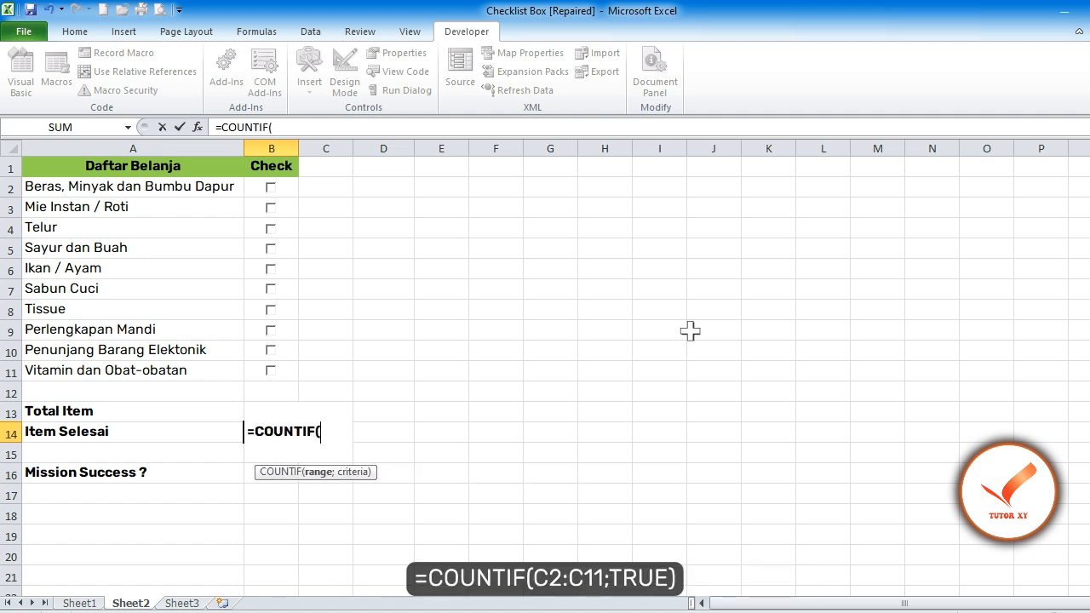
pyautogui.write('C2:C11')
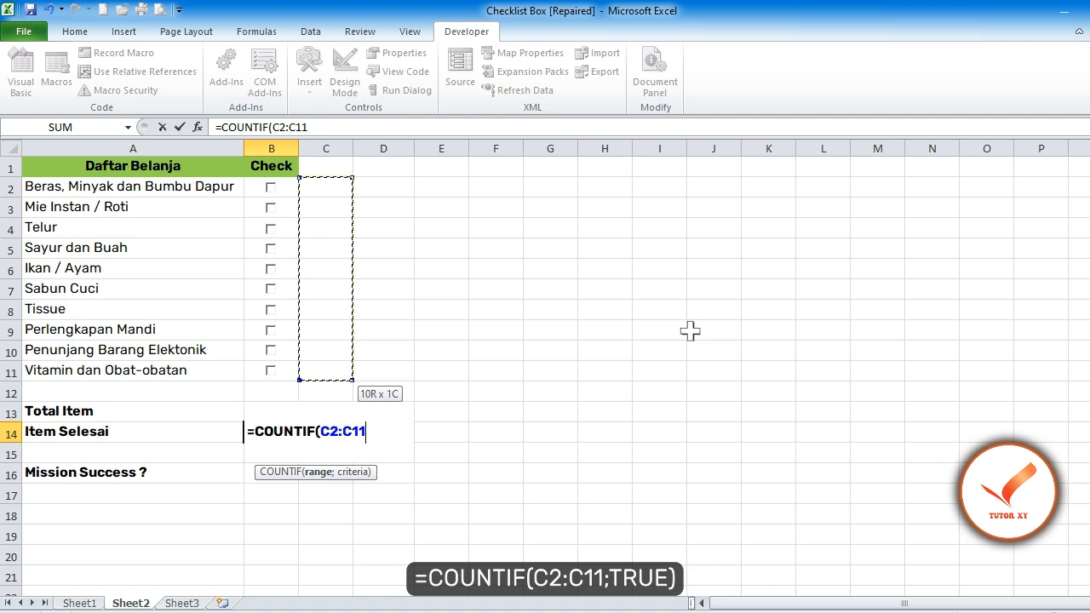
pyautogui.write(';TRUE')
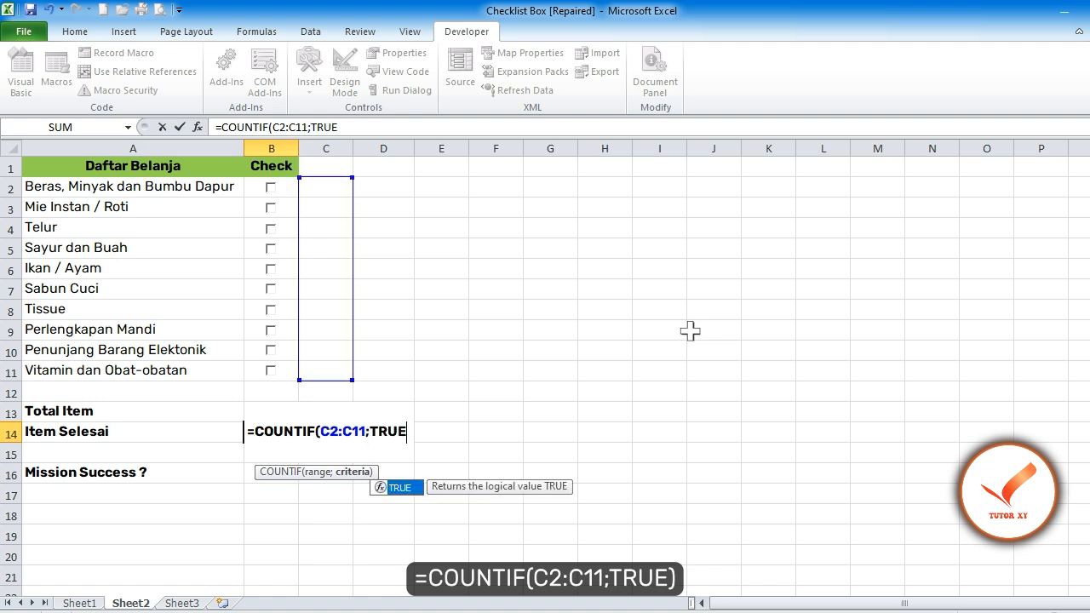
pyautogui.write(')')
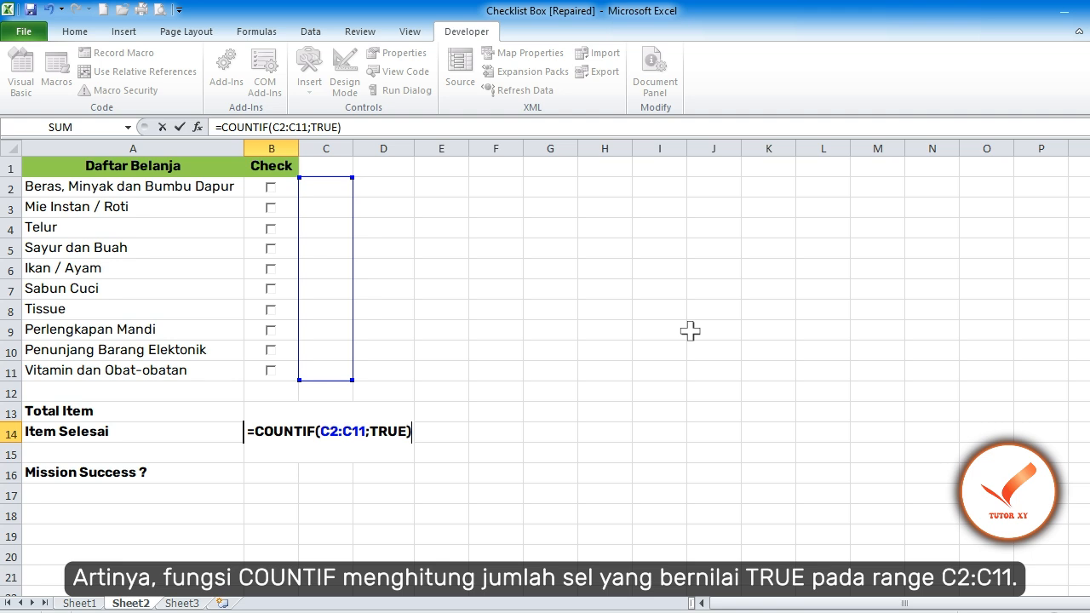
pyautogui.press('Return')
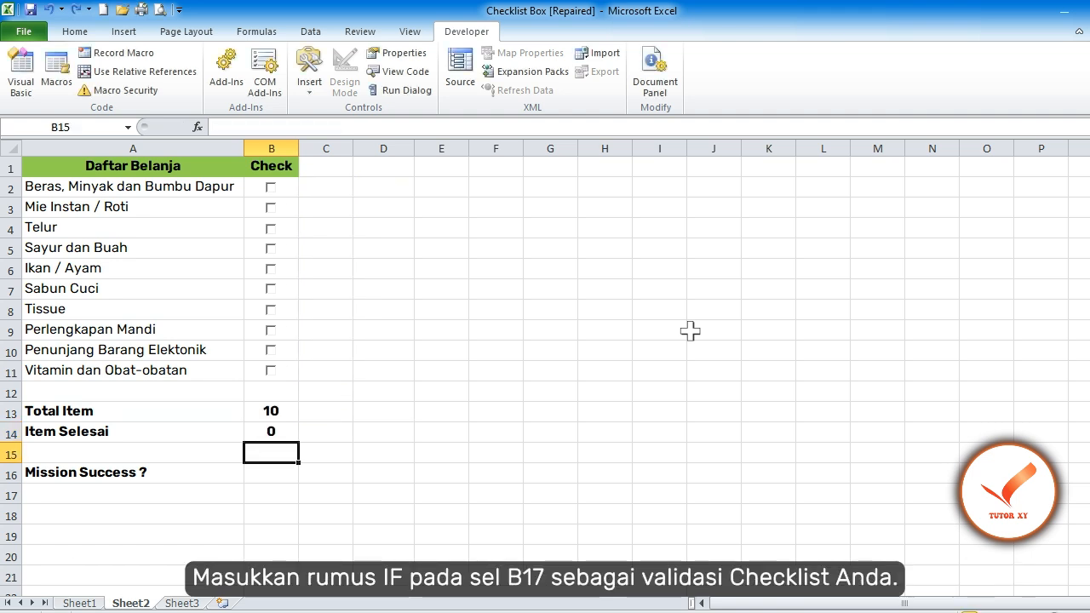
# Enter =IF(B13=B14;"Ya";"Tidak") in cell B16 beside Mission Success ?
pyautogui.press('Down')
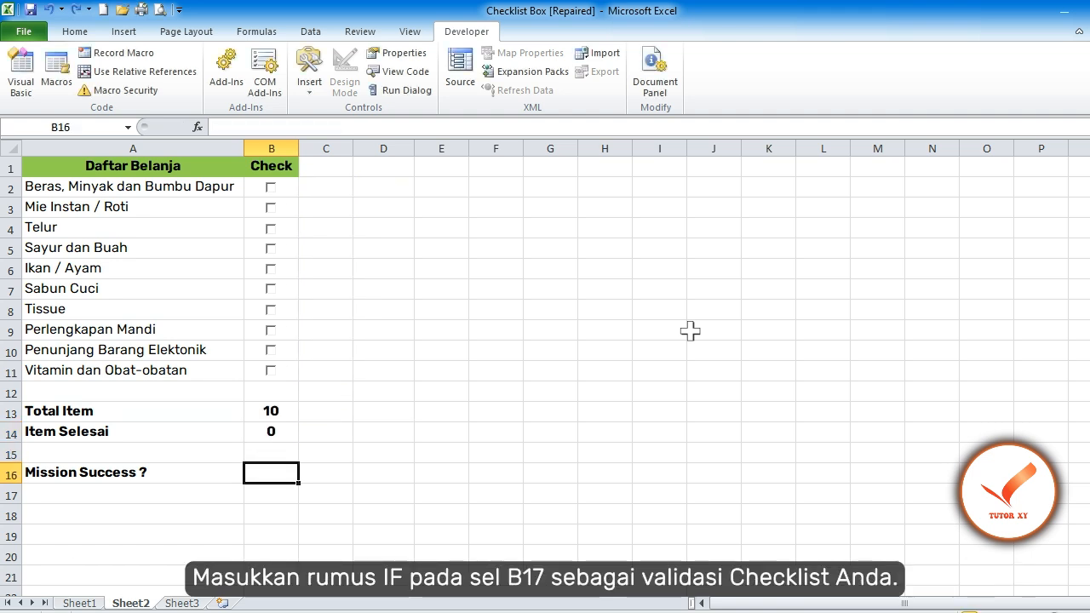
pyautogui.press('F2')
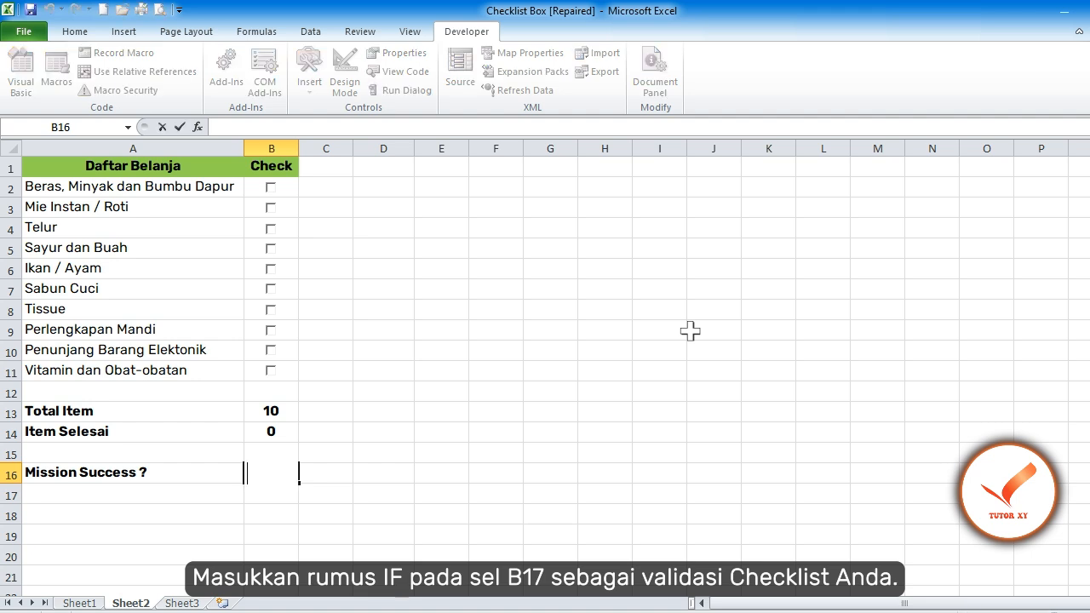
pyautogui.write('=IF(')
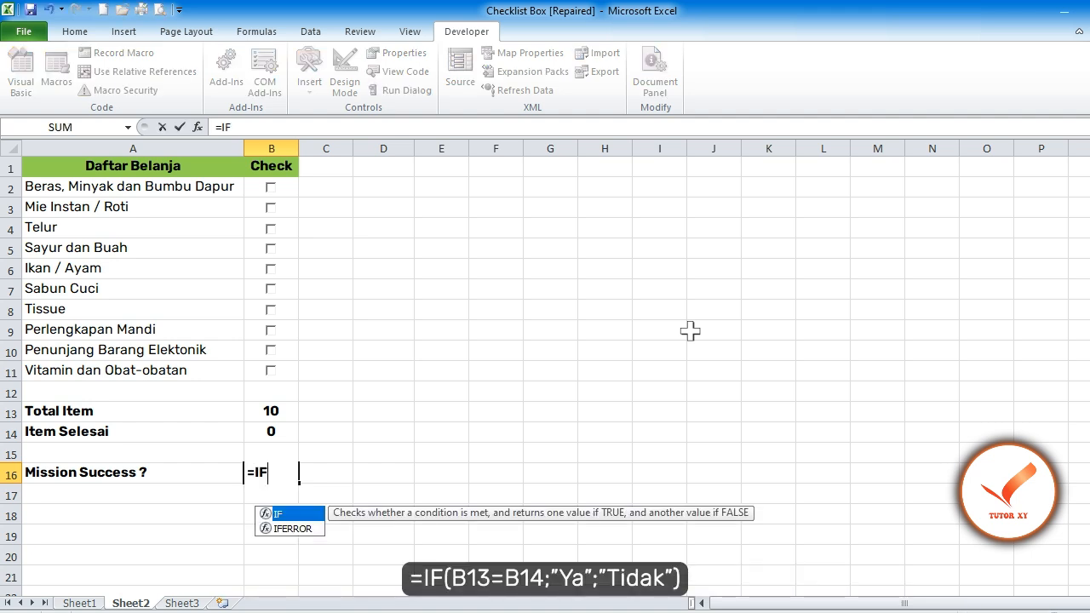
pyautogui.press('Up')
pyautogui.press('Up')
pyautogui.press('Up')
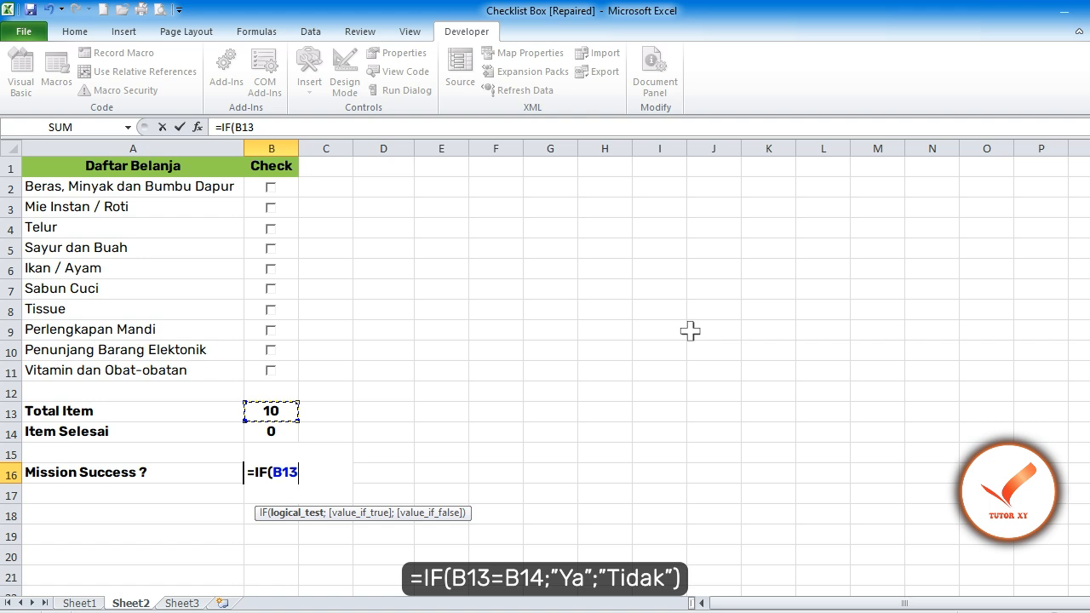
pyautogui.write('=')
pyautogui.press('Up')
pyautogui.press('Up')
pyautogui.write(';')
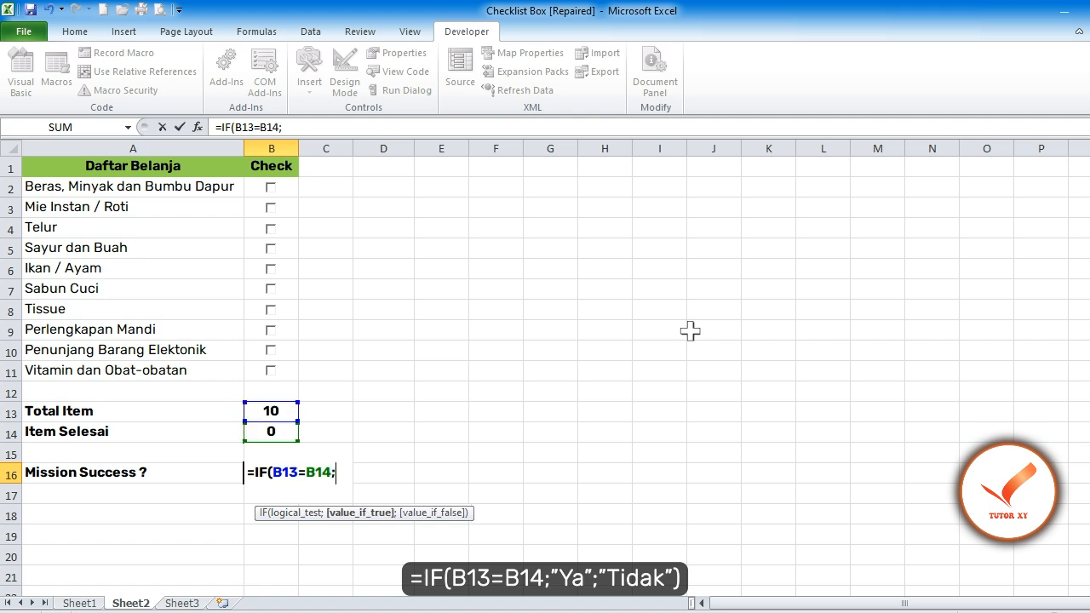
pyautogui.write('"Ya";')
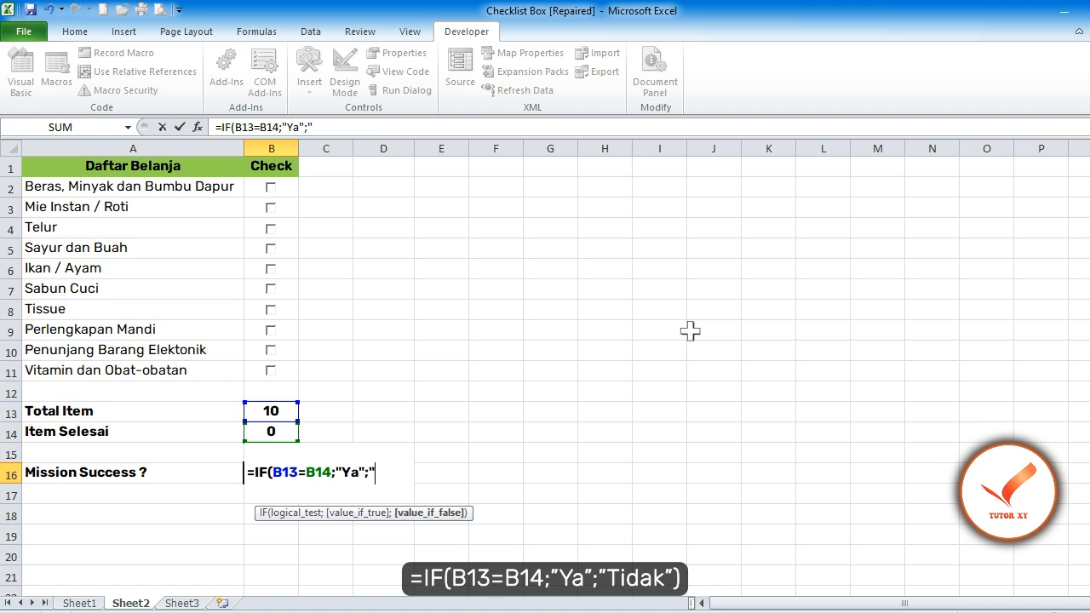
pyautogui.write('Tidak"')
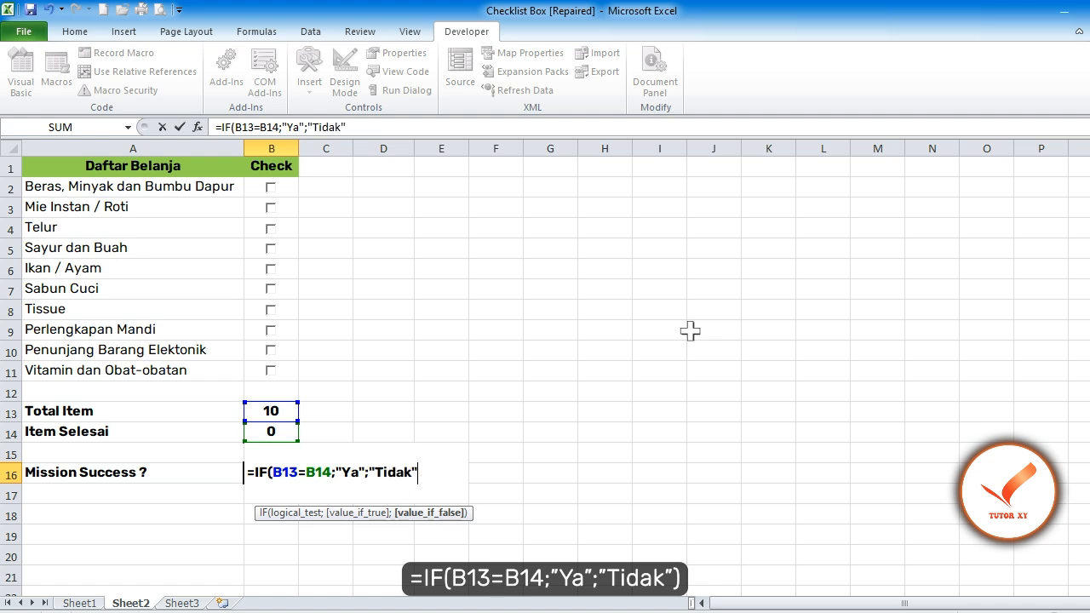
pyautogui.write(')')
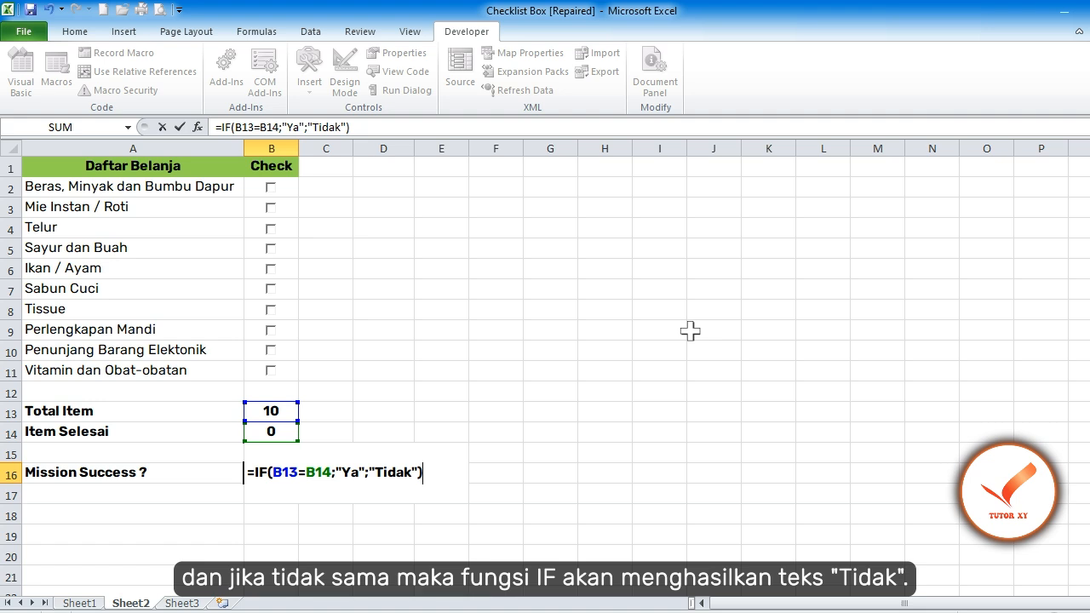
pyautogui.press('Return')
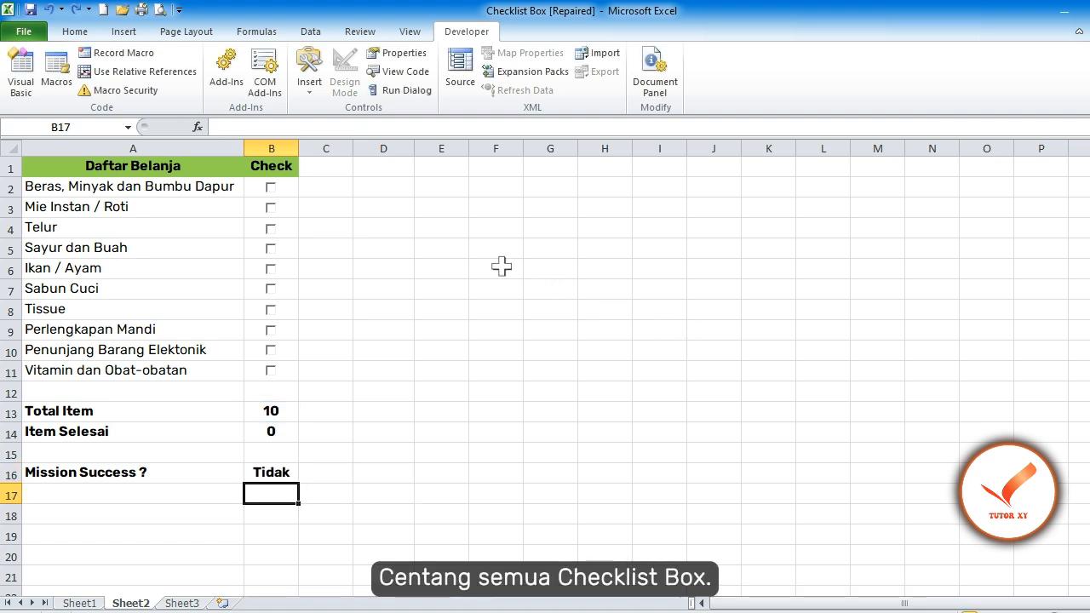
# Tick all the shopping list check boxes in B2:B11 to mark every item as completed
pyautogui.click(271, 187)
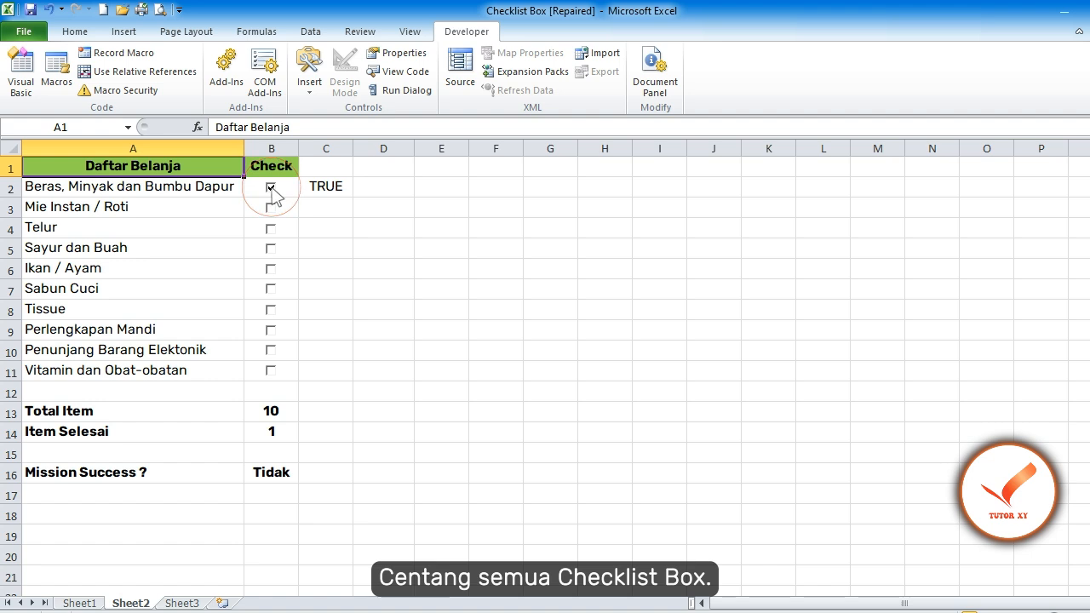
pyautogui.click(272, 207)
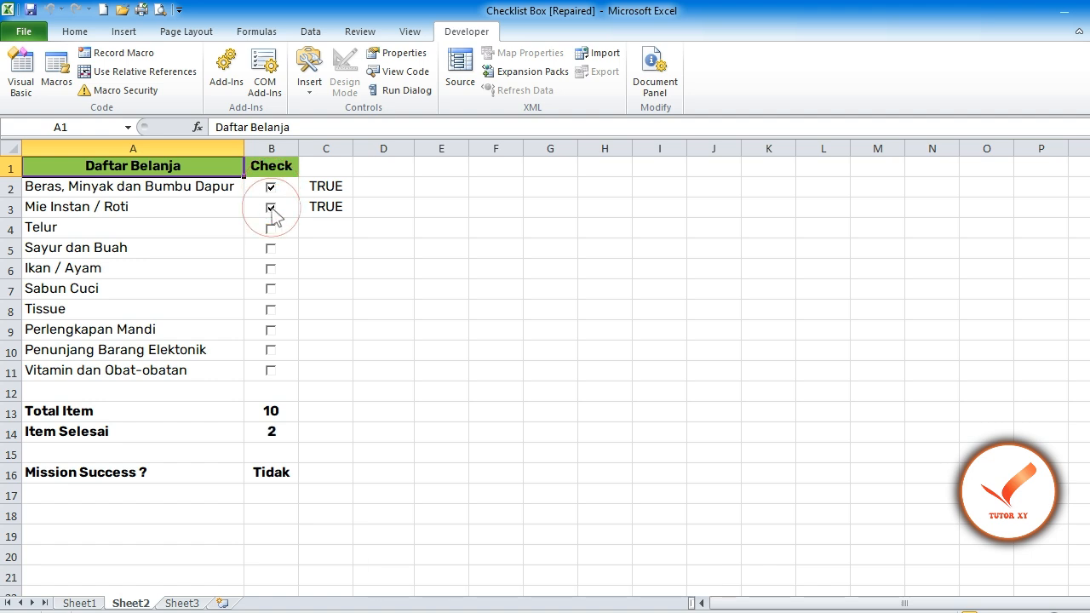
pyautogui.click(271, 228)
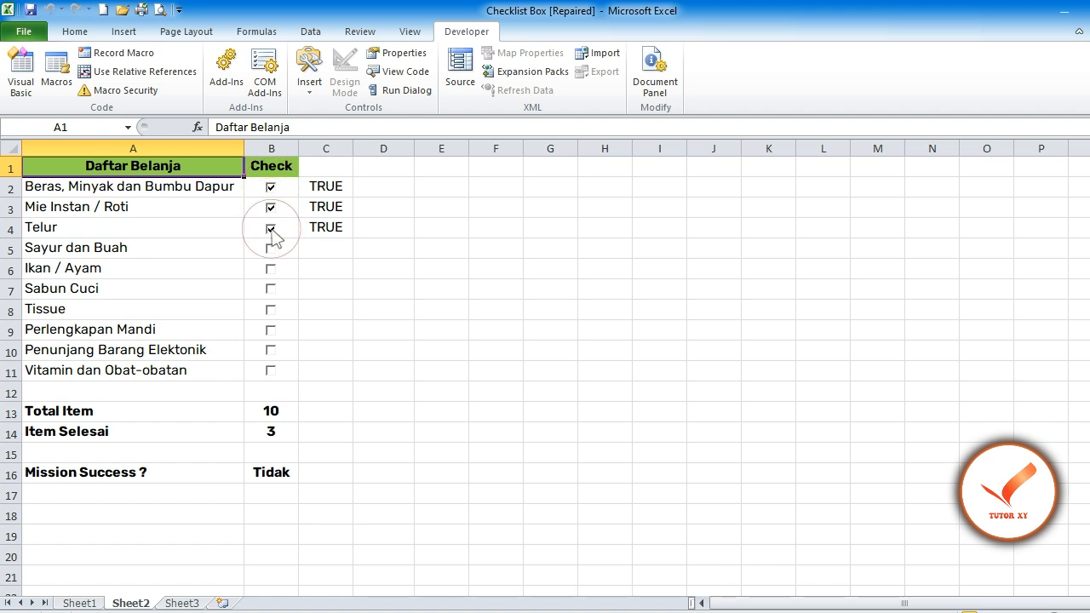
pyautogui.click(271, 248)
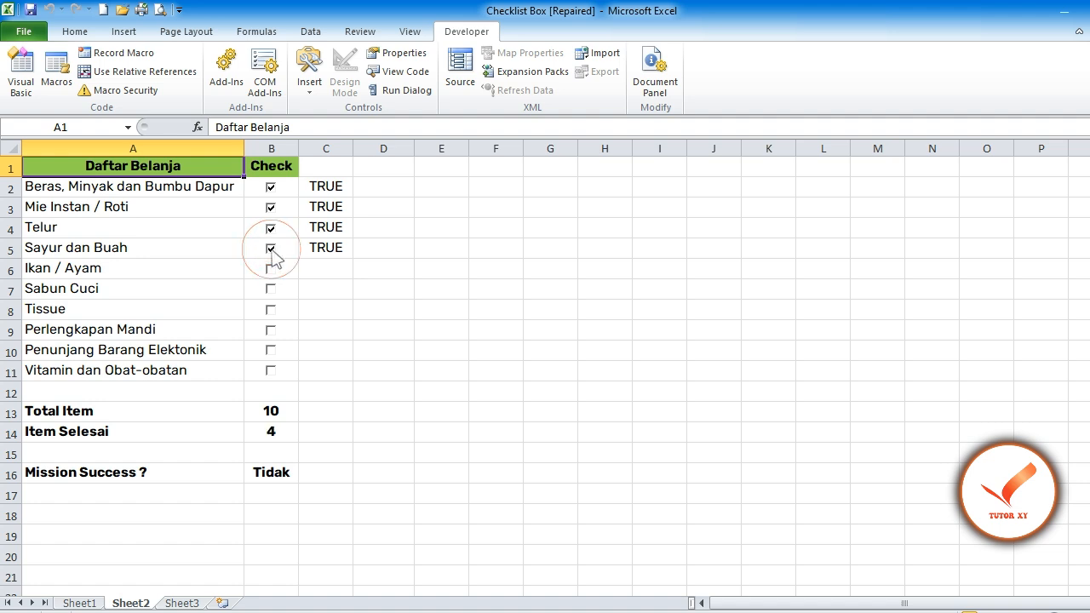
pyautogui.click(271, 269)
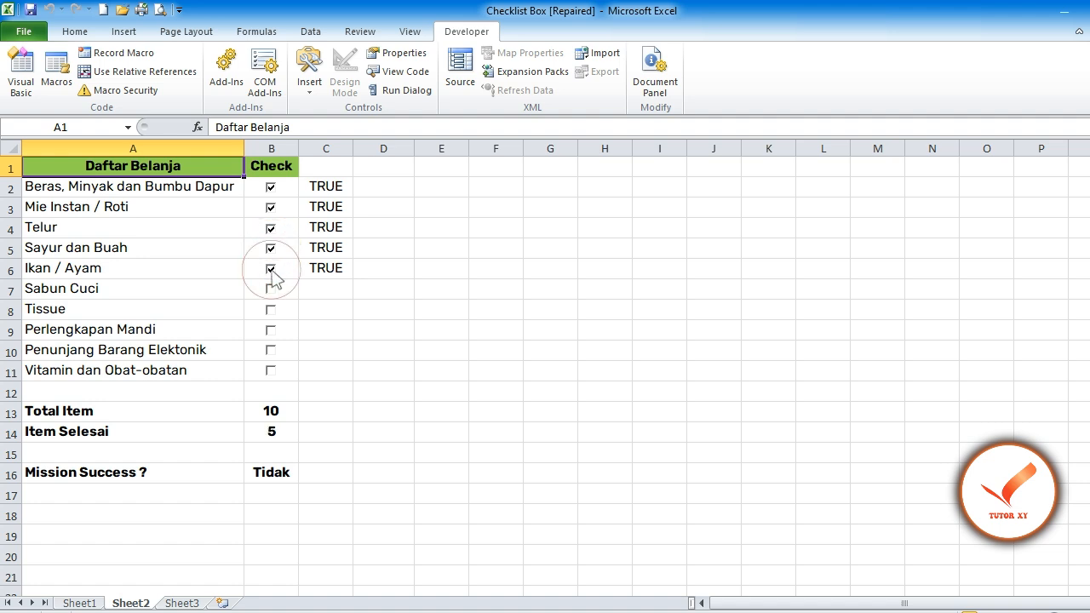
pyautogui.click(271, 290)
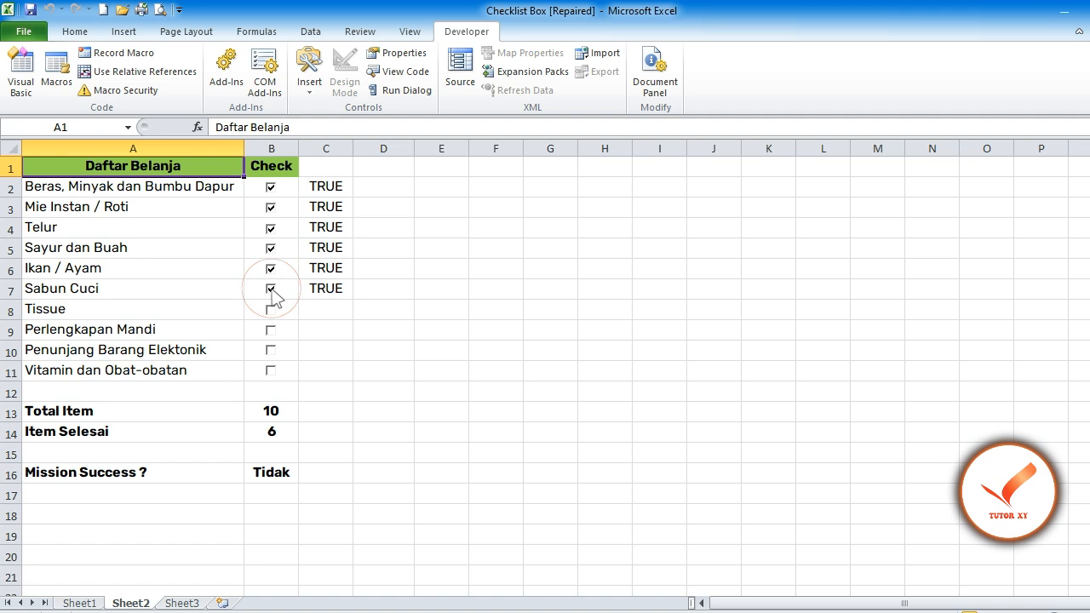
pyautogui.click(272, 310)
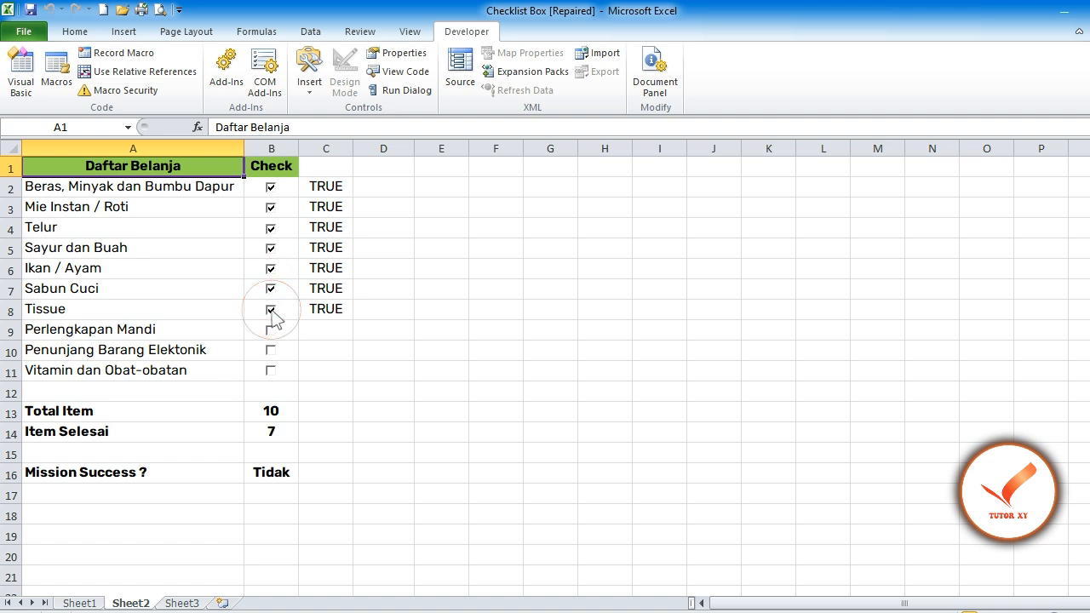
pyautogui.click(272, 330)
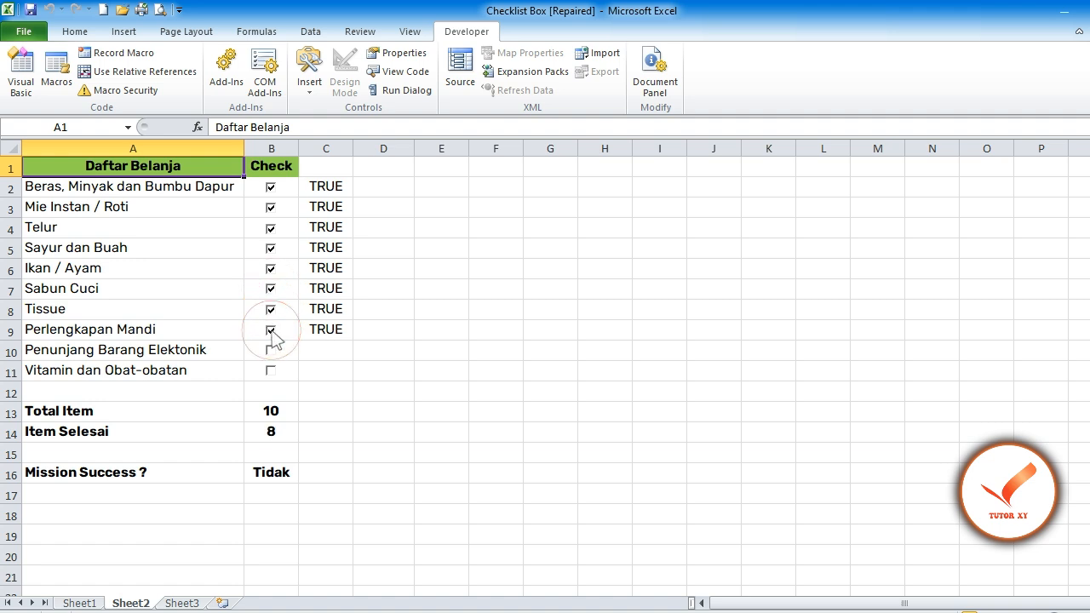
pyautogui.click(272, 351)
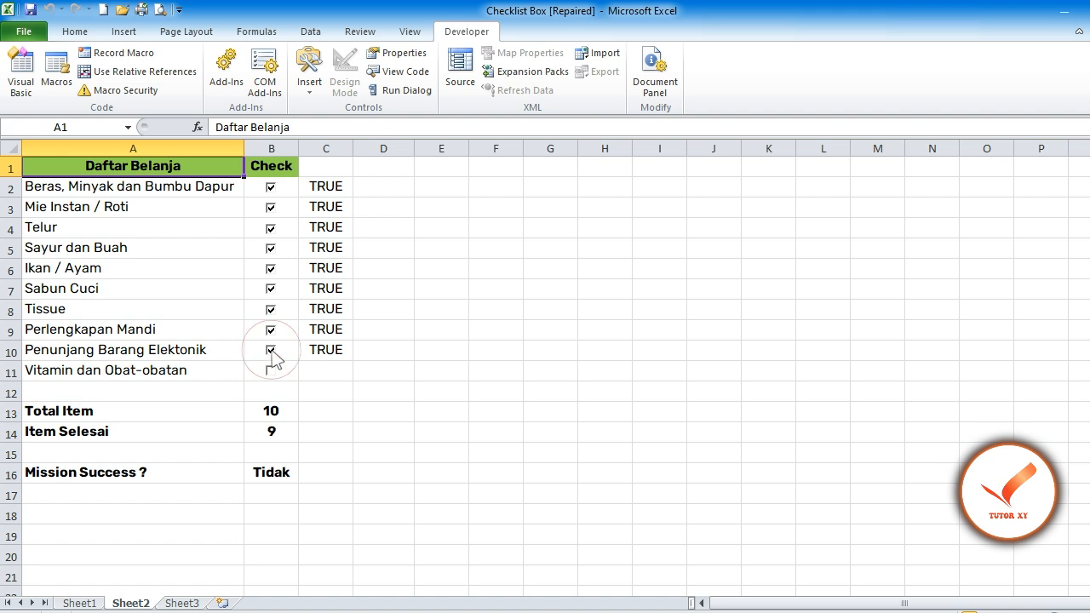
pyautogui.click(271, 371)
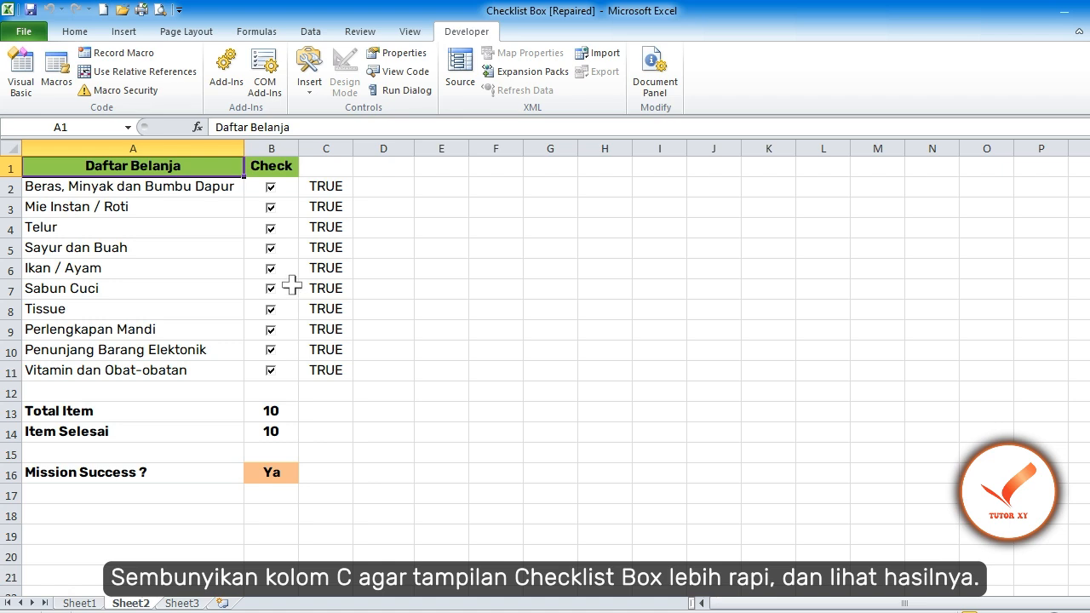
# Hide column C with the linked TRUE values and return to cell A1
pyautogui.rightClick(326, 150)
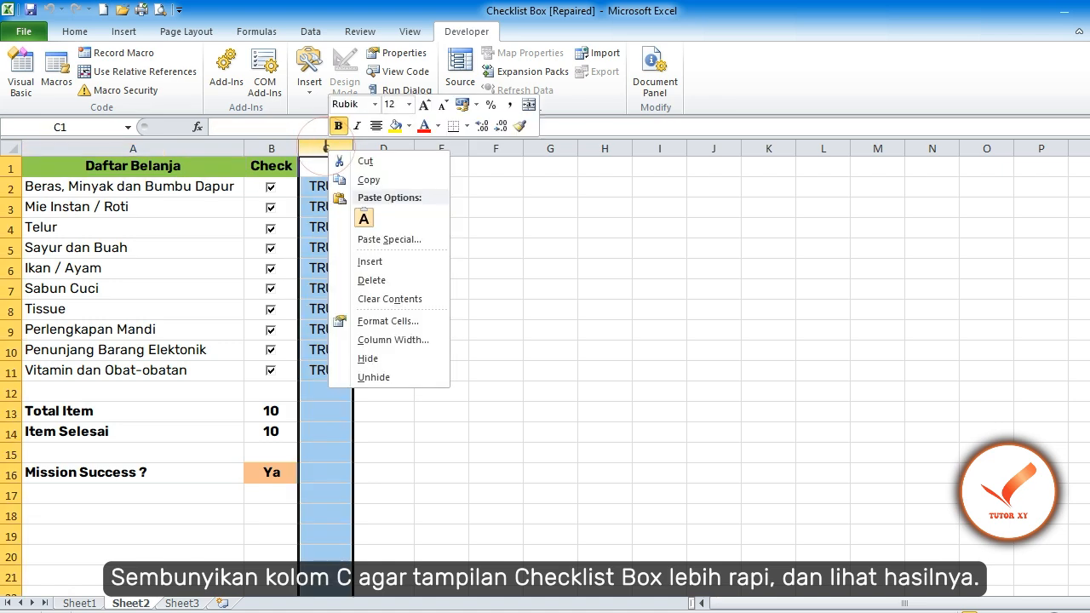
pyautogui.click(368, 358)
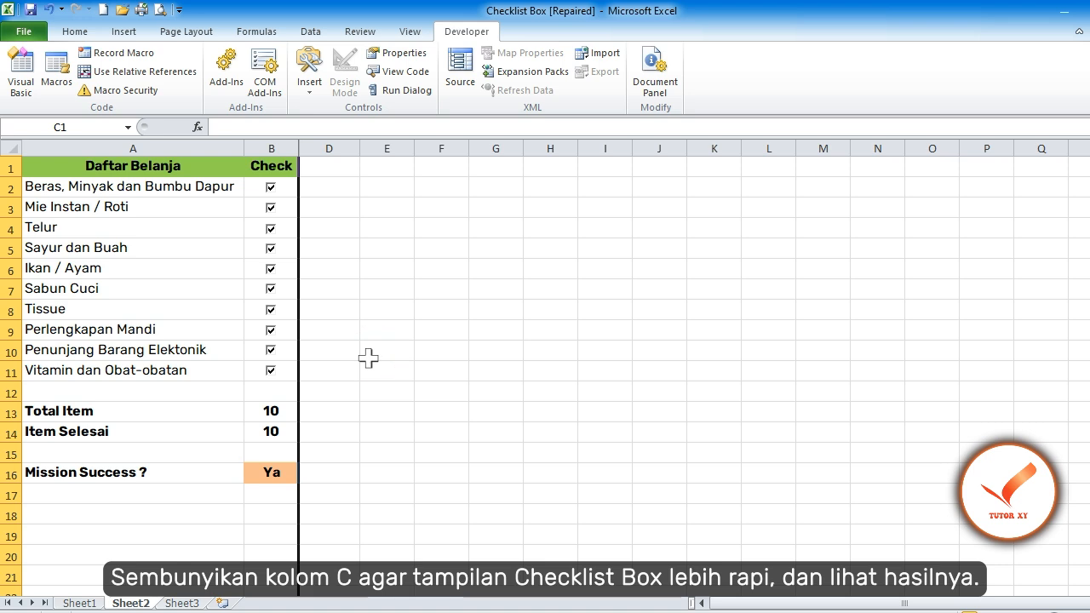
pyautogui.hotkey('ctrl', 'Home')
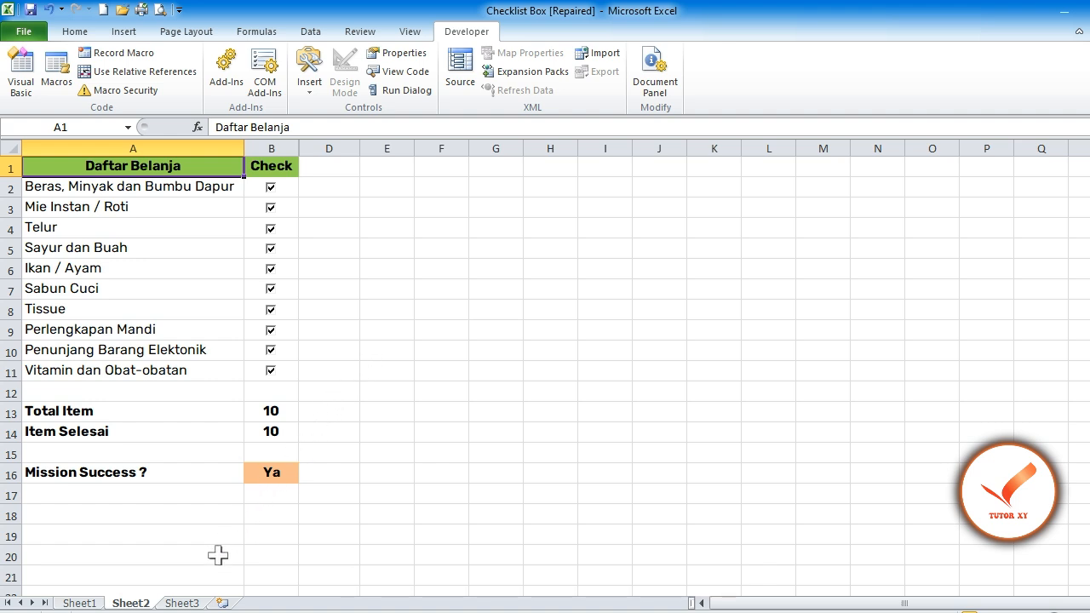
# On Sheet3, copy the month names from A3:A14 into E3:E14 of the second Profit on Even table
pyautogui.click(182, 602)
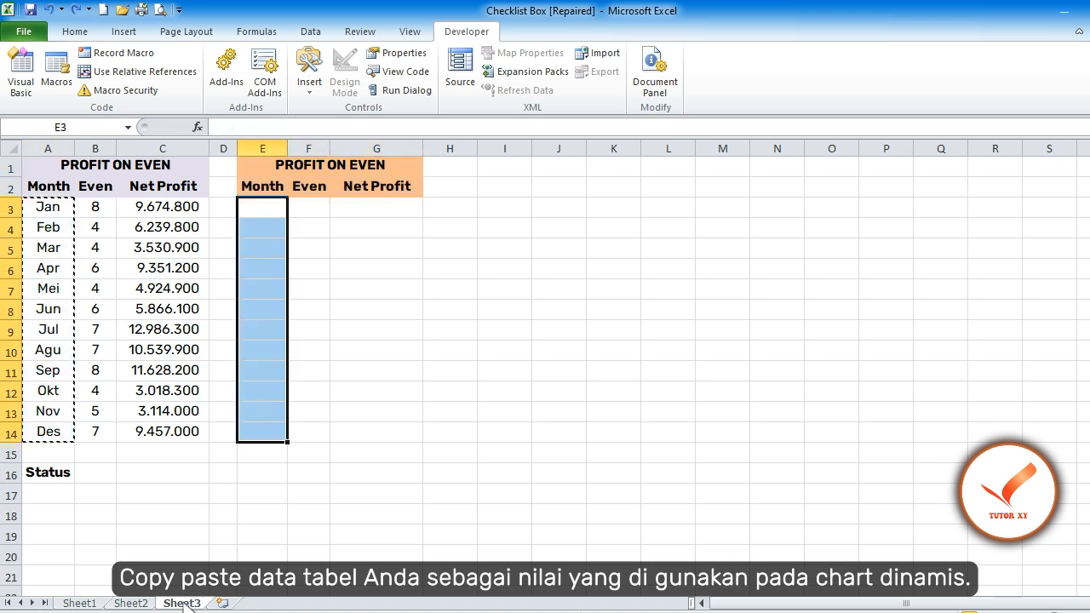
pyautogui.write('Jan Feb Mar Apr Mei Jun Jul Agu Sep Okt Nov Des')
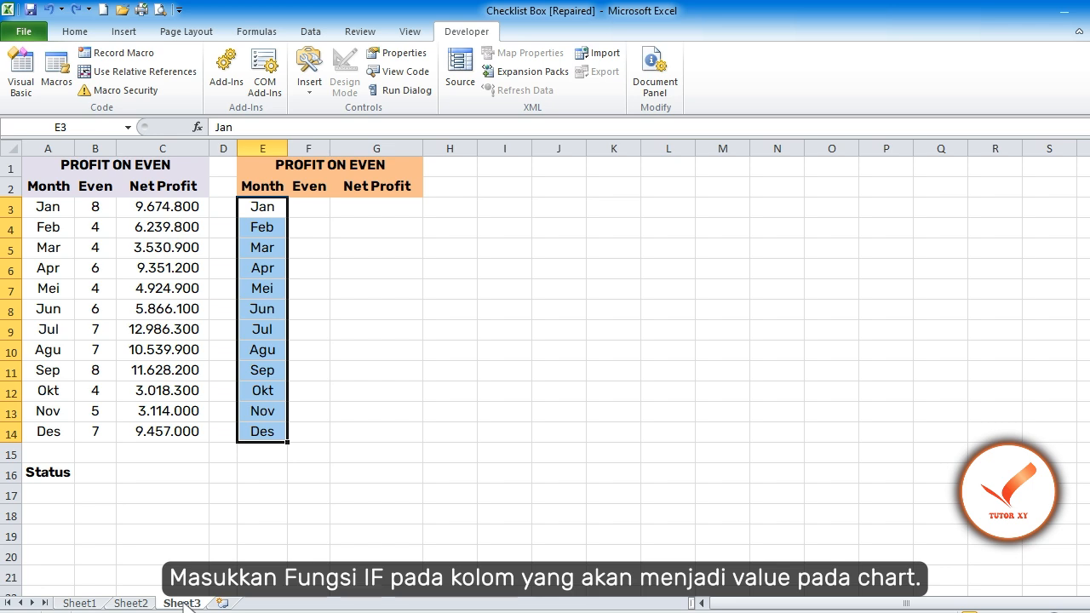
# Enter =IF(B$16=TRUE;B3;NA()) in cell F3 of the second table's Even column
pyautogui.press('Right')
pyautogui.press('F2')
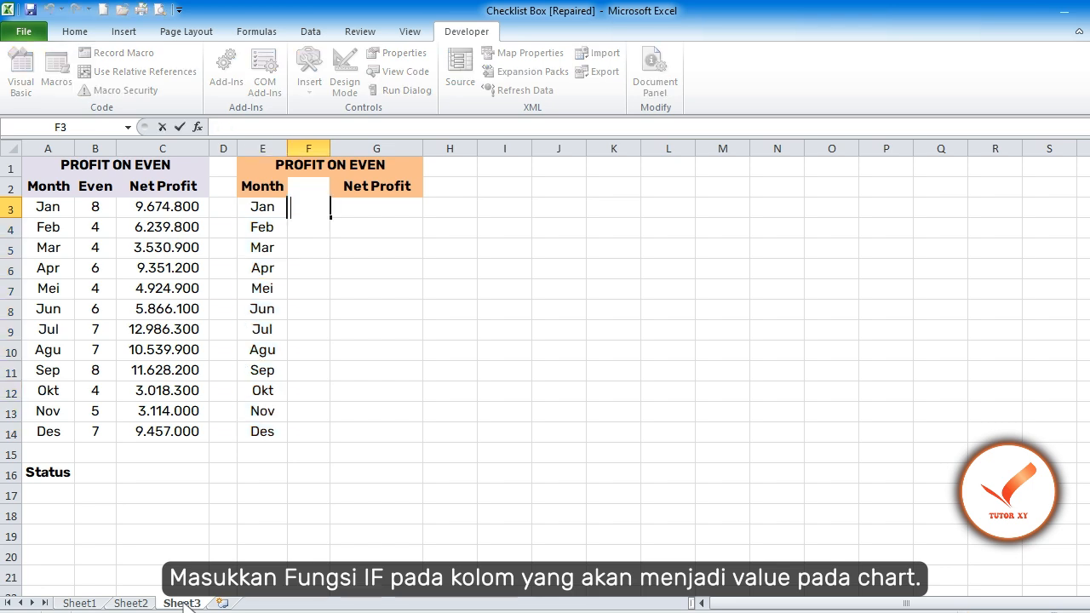
pyautogui.write('=IF(')
pyautogui.click(96, 472)
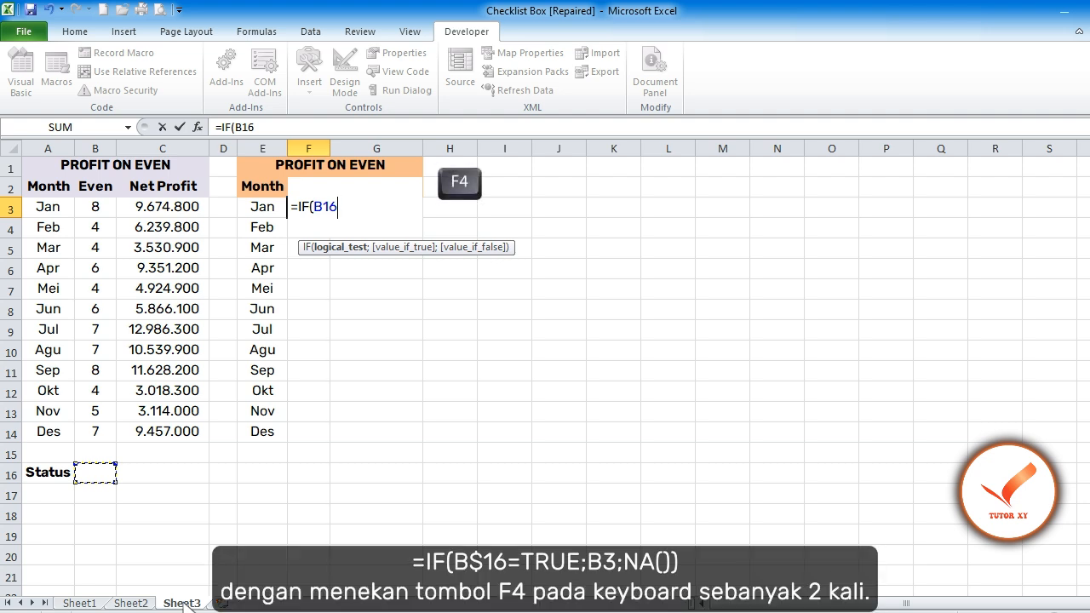
pyautogui.press('F4')
pyautogui.press('F4')
pyautogui.write('=TRUE;')
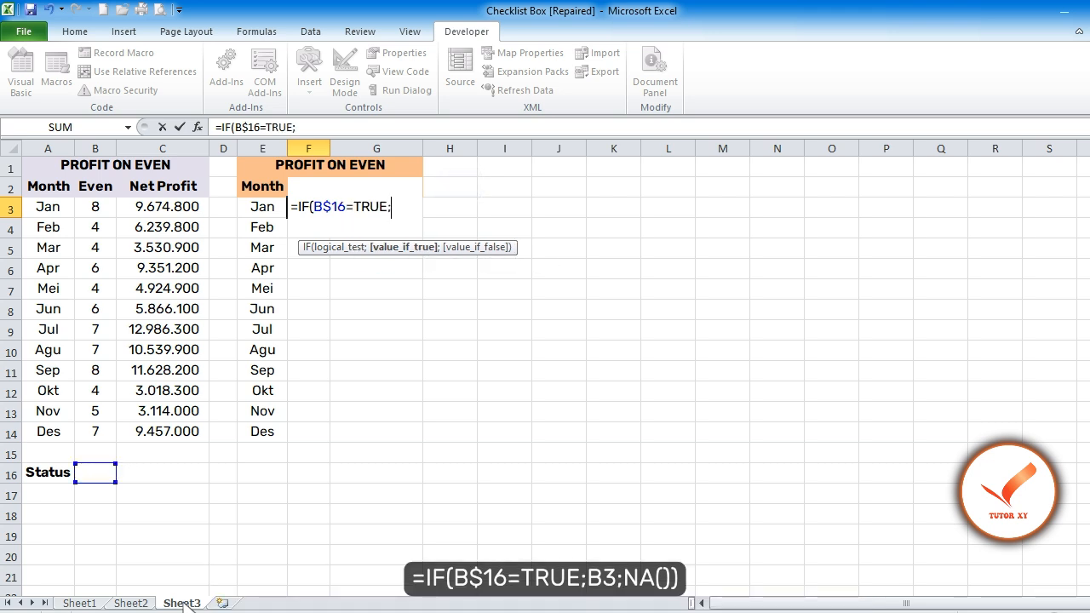
pyautogui.press('Left')
pyautogui.press('Left')
pyautogui.press('Left')
pyautogui.press('Left')
pyautogui.write(';NA(')
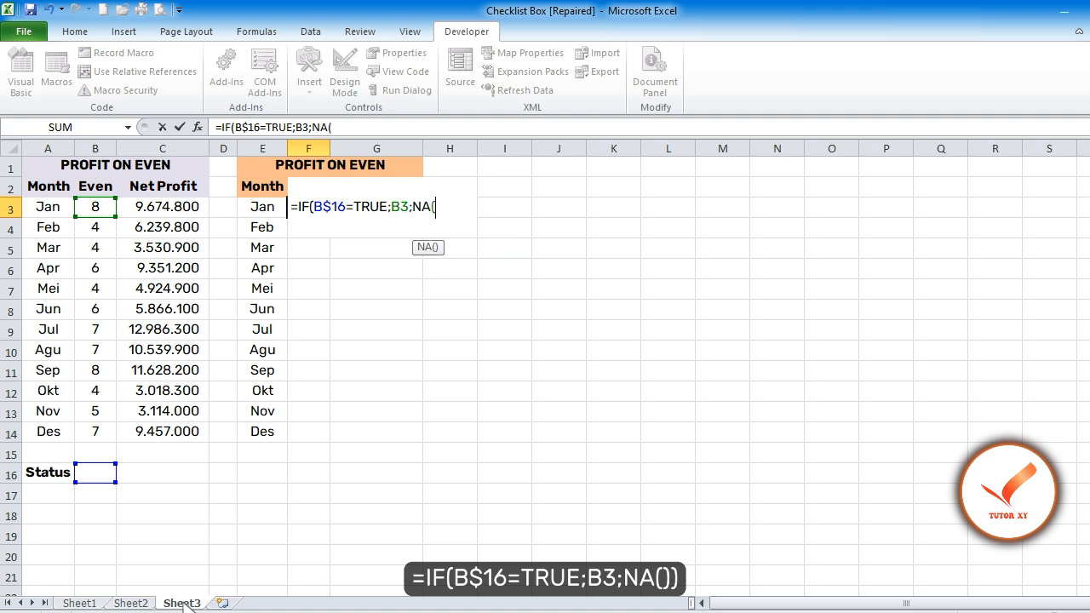
pyautogui.write('))')
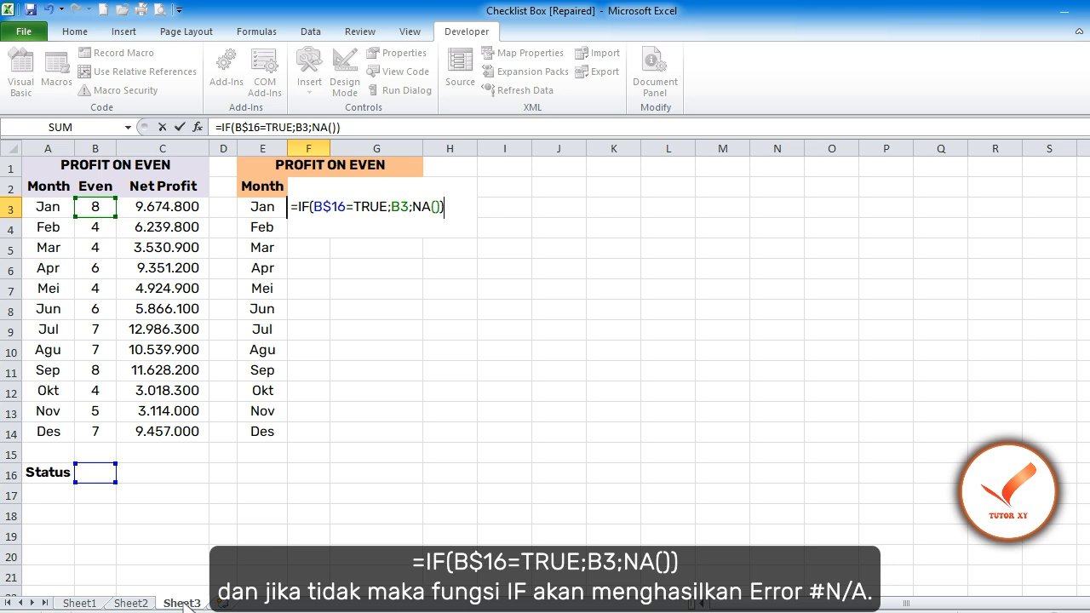
pyautogui.press('Return')
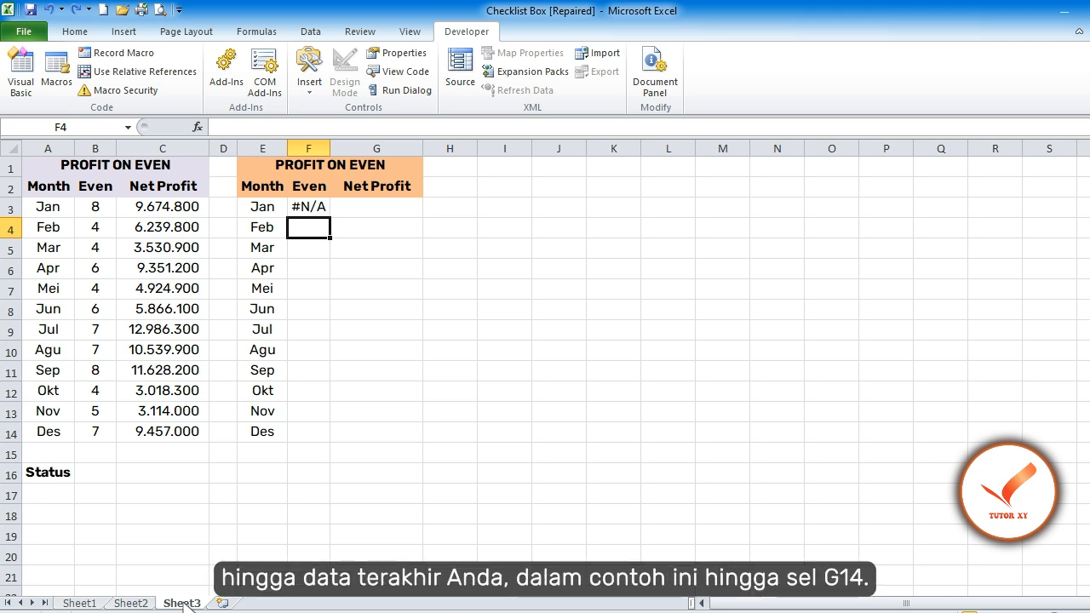
# Copy the IF formula from F3 into the whole range F3:G14
pyautogui.press('Up')
pyautogui.hotkey('ctrl', 'c')
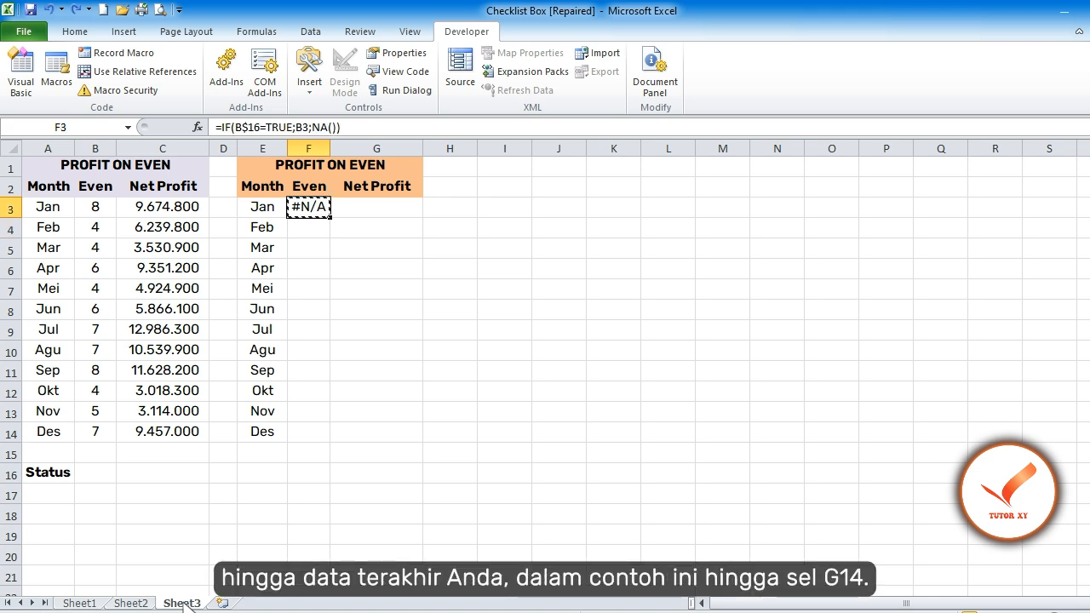
pyautogui.hotkey('shift', 'Right')
pyautogui.hotkey('shift', 'Down')
pyautogui.hotkey('shift', 'Down')
pyautogui.hotkey('shift', 'Down')
pyautogui.hotkey('shift', 'Down')
pyautogui.hotkey('shift', 'Down')
pyautogui.hotkey('shift', 'Down')
pyautogui.hotkey('shift', 'Down')
pyautogui.hotkey('shift', 'Down')
pyautogui.hotkey('shift', 'Down')
pyautogui.hotkey('shift', 'Down')
pyautogui.hotkey('shift', 'Down')
pyautogui.press('Return')
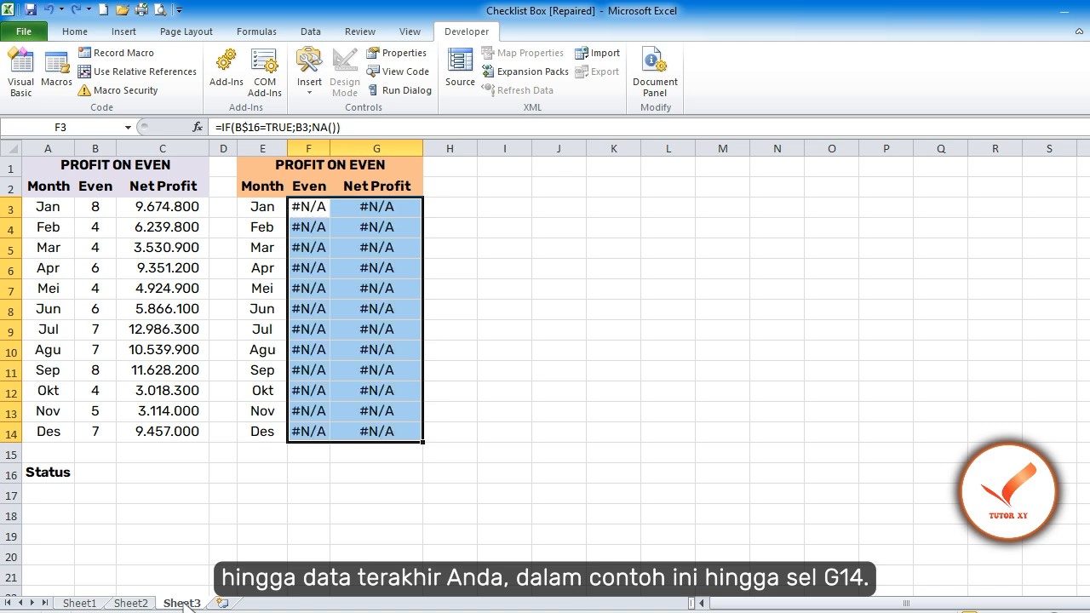
# Insert a plain 2-D line chart from the months and Even values in A3:B14
pyautogui.hotkey('ctrl', 'Home')
pyautogui.press('Down')
pyautogui.press('Down')
pyautogui.hotkey('shift', 'Right')
pyautogui.hotkey('ctrl', 'shift', 'Down')
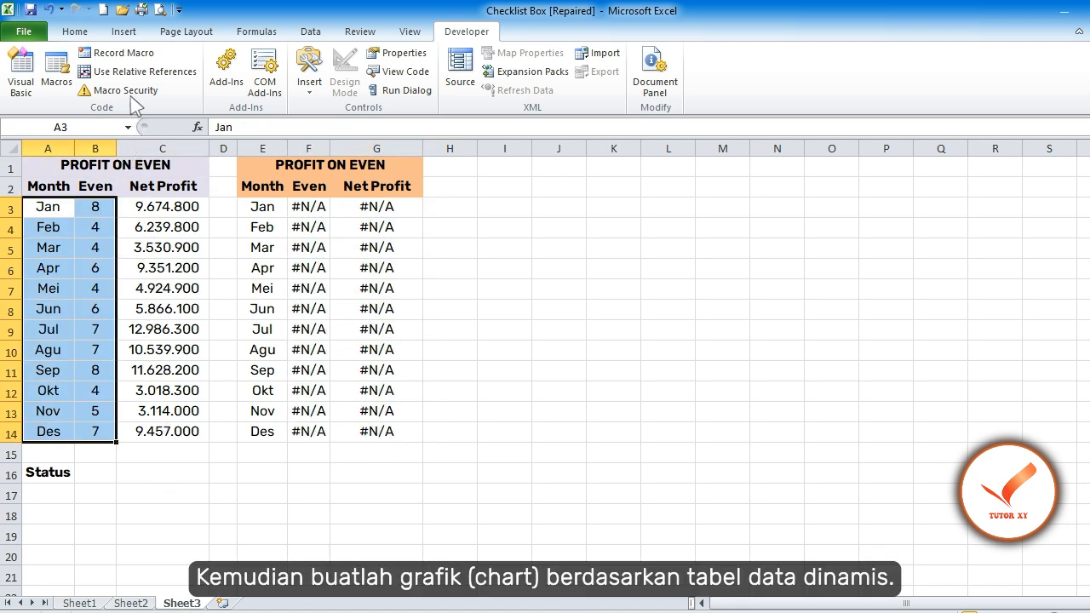
pyautogui.click(123, 31)
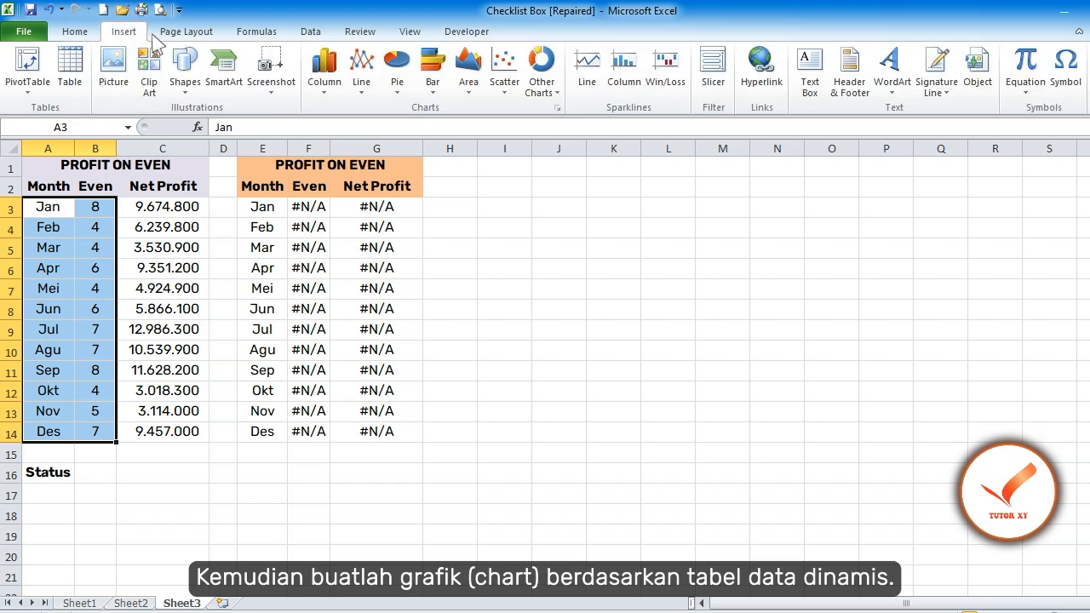
pyautogui.click(361, 68)
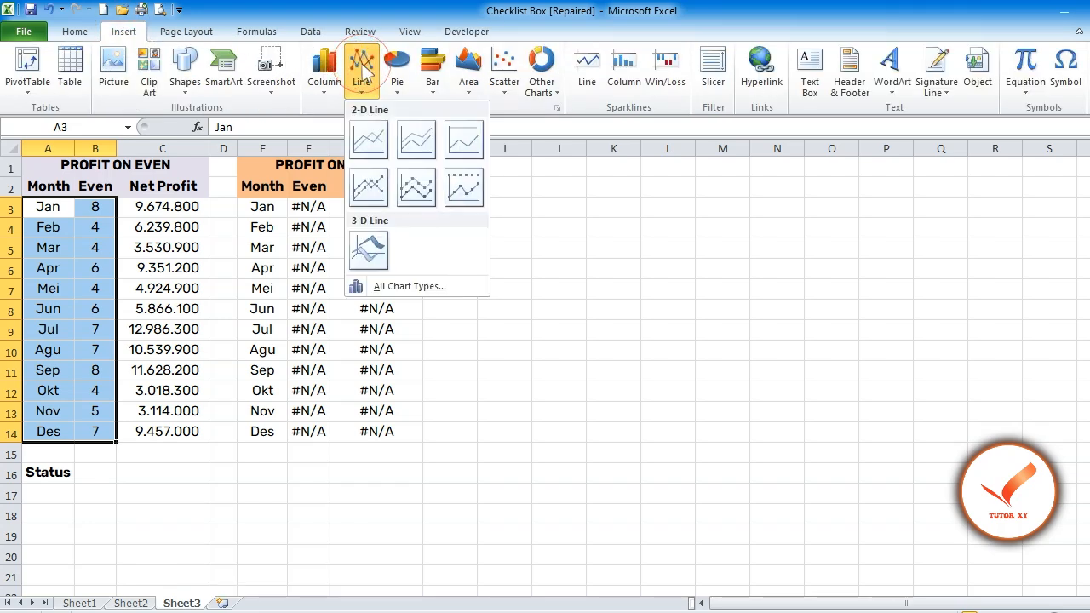
pyautogui.click(369, 143)
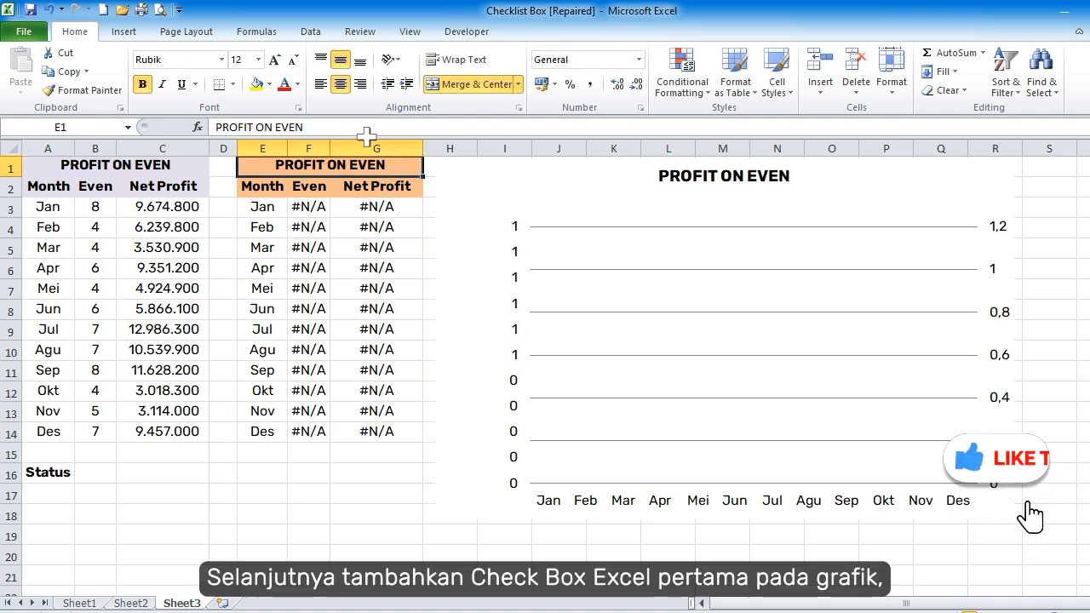
# Add a form-control check box beneath the chart title and label it Even
pyautogui.click(468, 33)
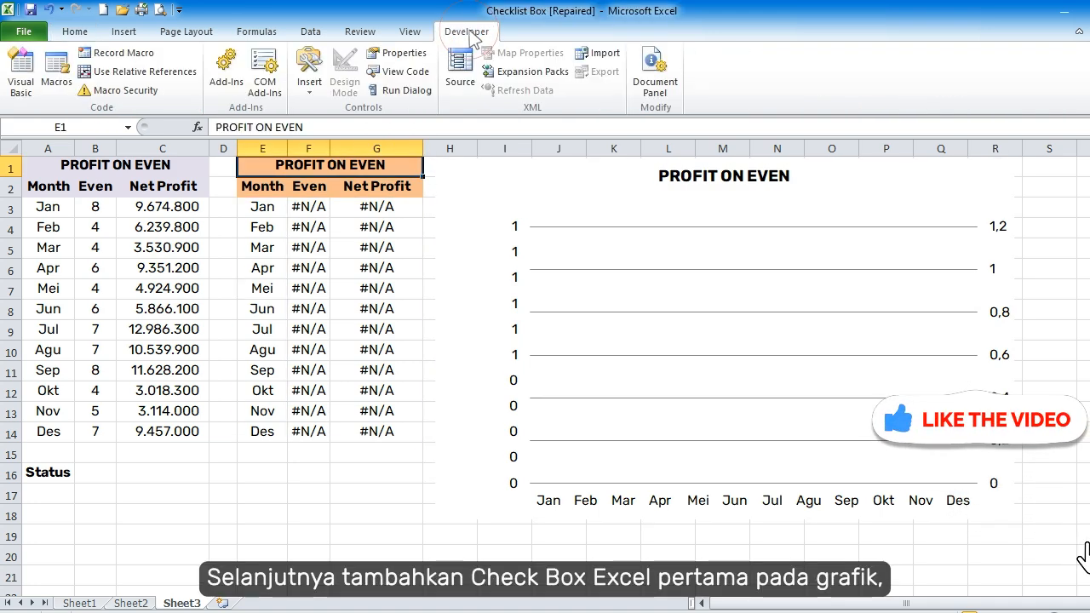
pyautogui.click(309, 68)
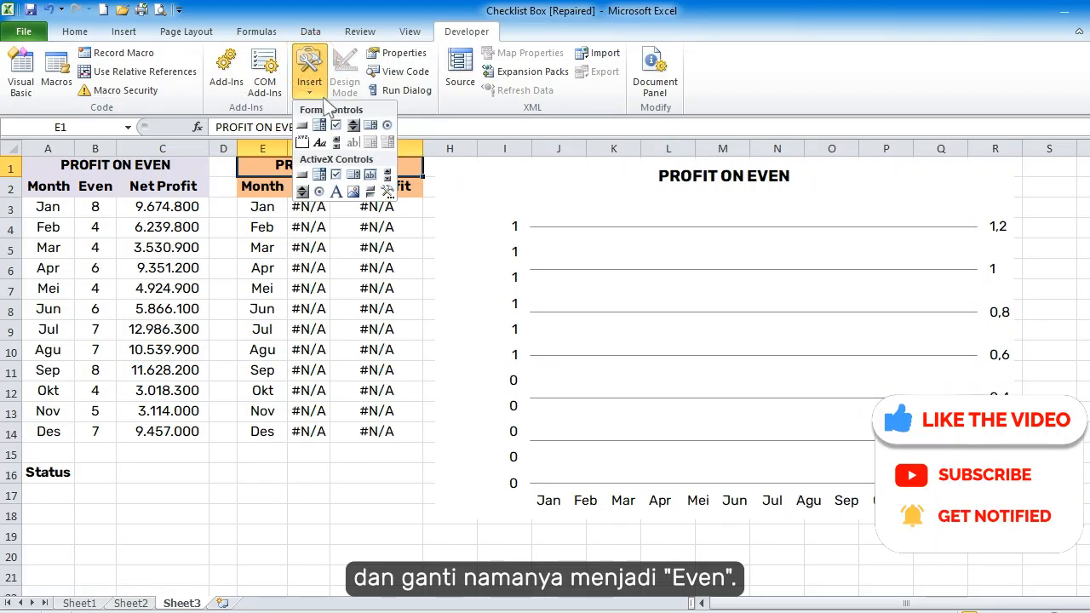
pyautogui.click(336, 126)
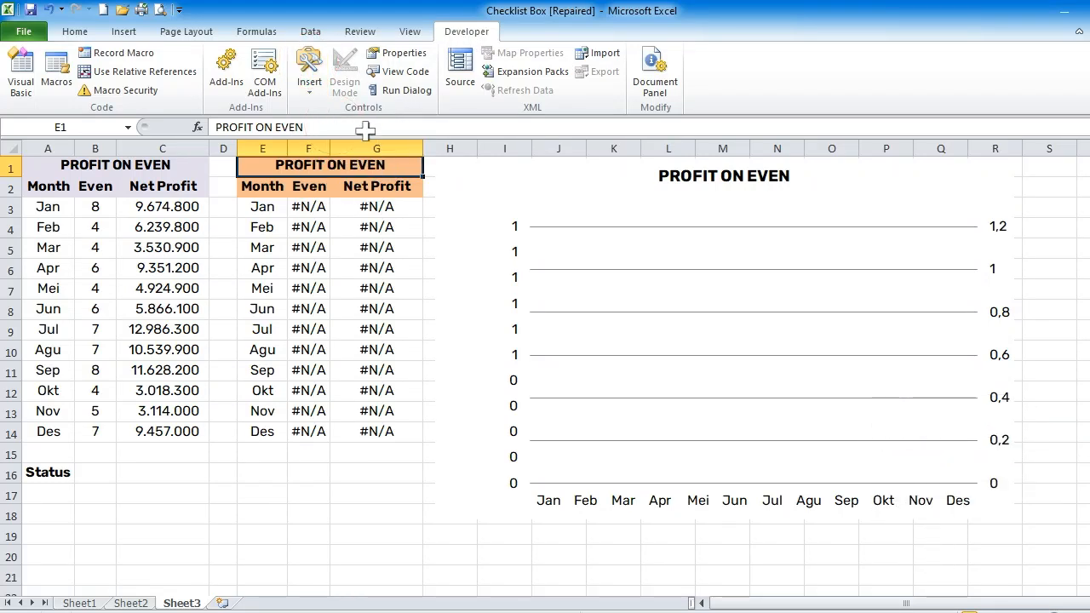
pyautogui.click(661, 191)
pyautogui.moveTo(661, 191); pyautogui.dragTo(734, 215)
pyautogui.hotkey('ctrl', 'a')
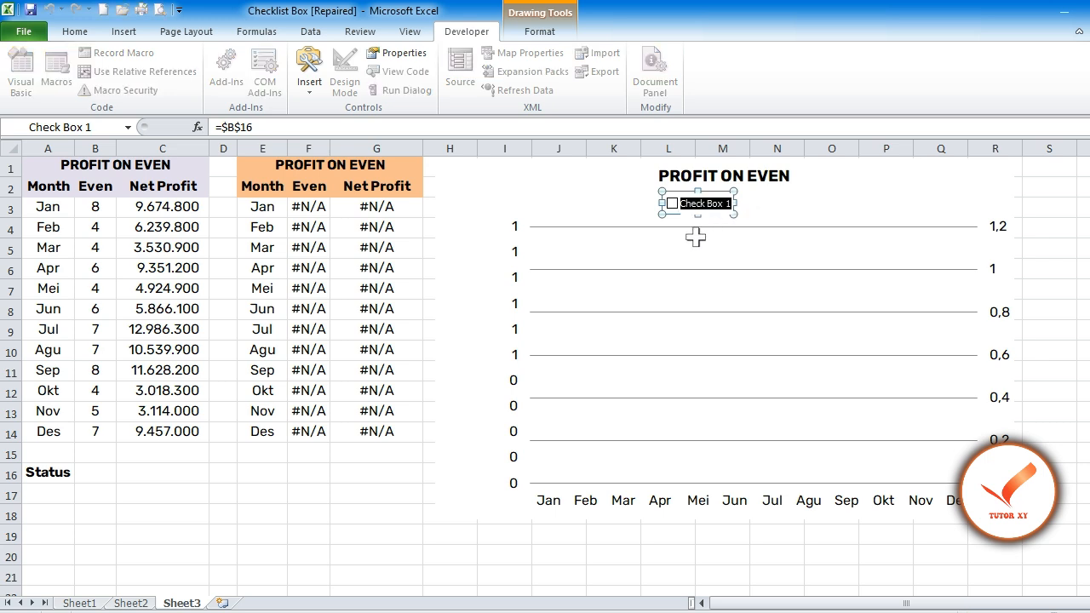
pyautogui.write('Even')
pyautogui.press('Escape')
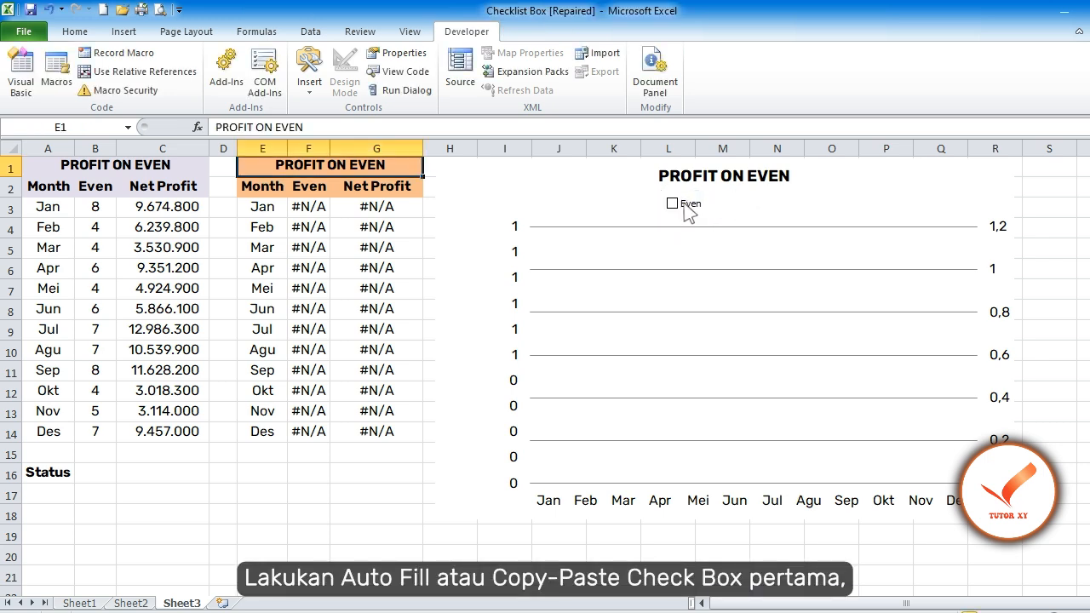
# Duplicate the Even check box beside the original and label the copy Net Profit
pyautogui.keyDown('ctrl'); pyautogui.click(687, 211); pyautogui.keyUp('ctrl')
pyautogui.moveTo(689, 210); pyautogui.dragTo(746, 209)
pyautogui.doubleClick(747, 204)
pyautogui.write('Net Profit')
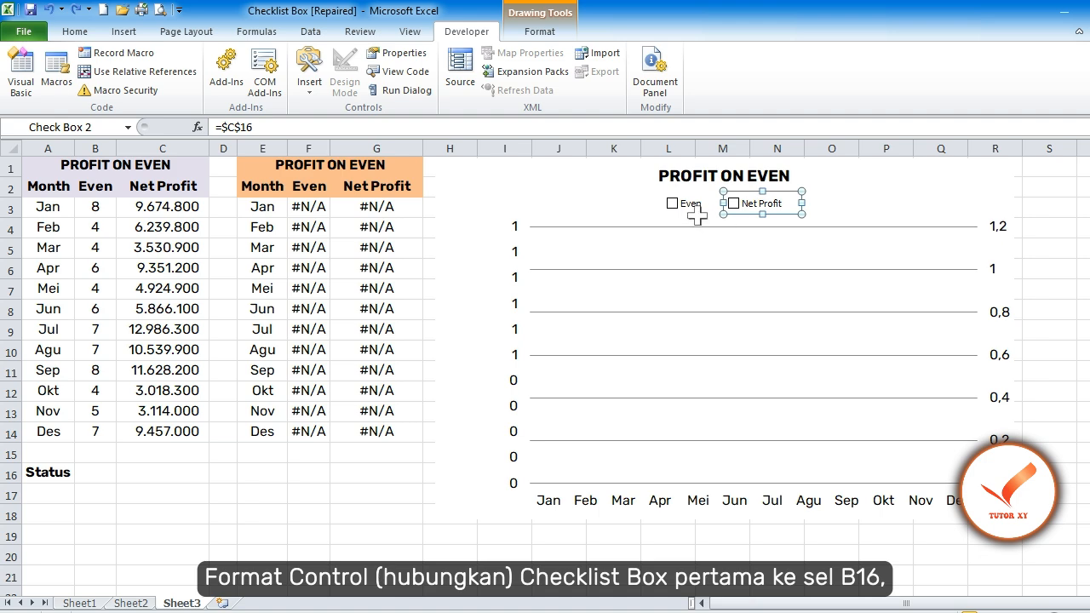
# Link the Even check box to cell $B$16 and enable its 3-D shading
pyautogui.rightClick(672, 203)
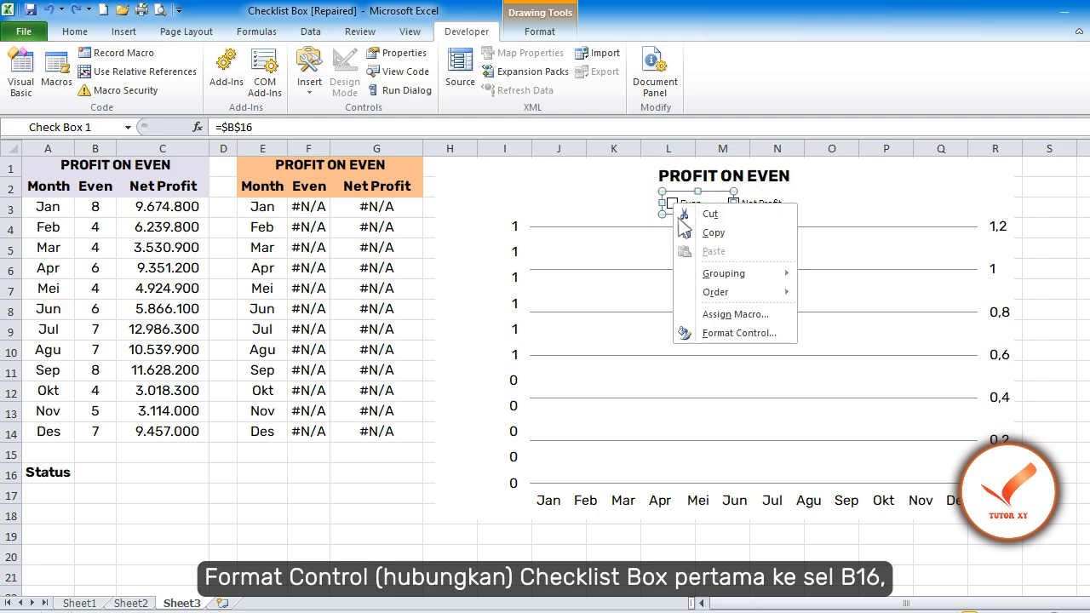
pyautogui.click(728, 334)
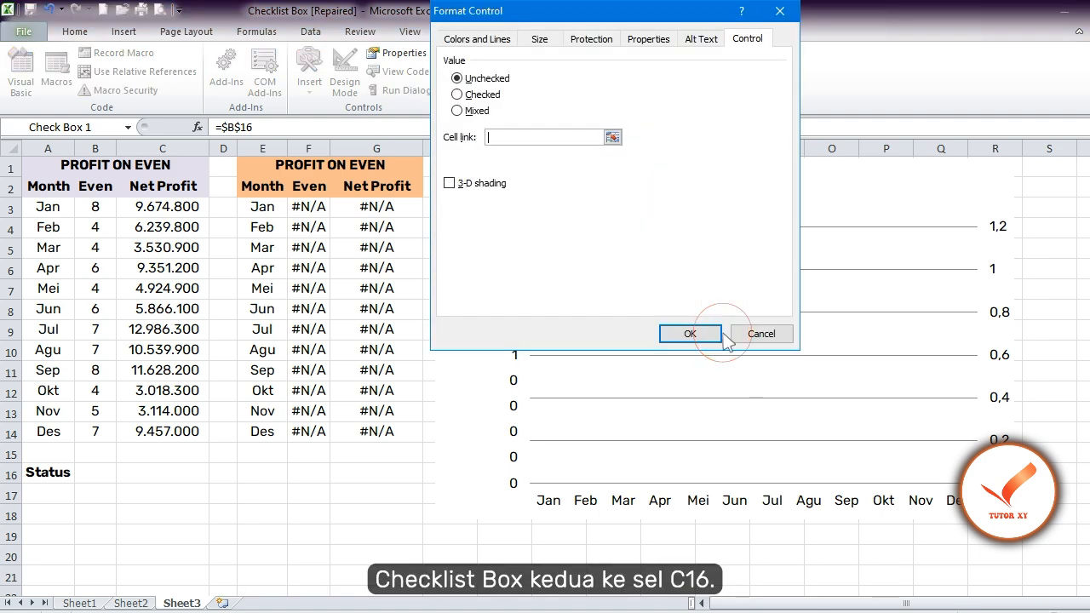
pyautogui.write('$B$16')
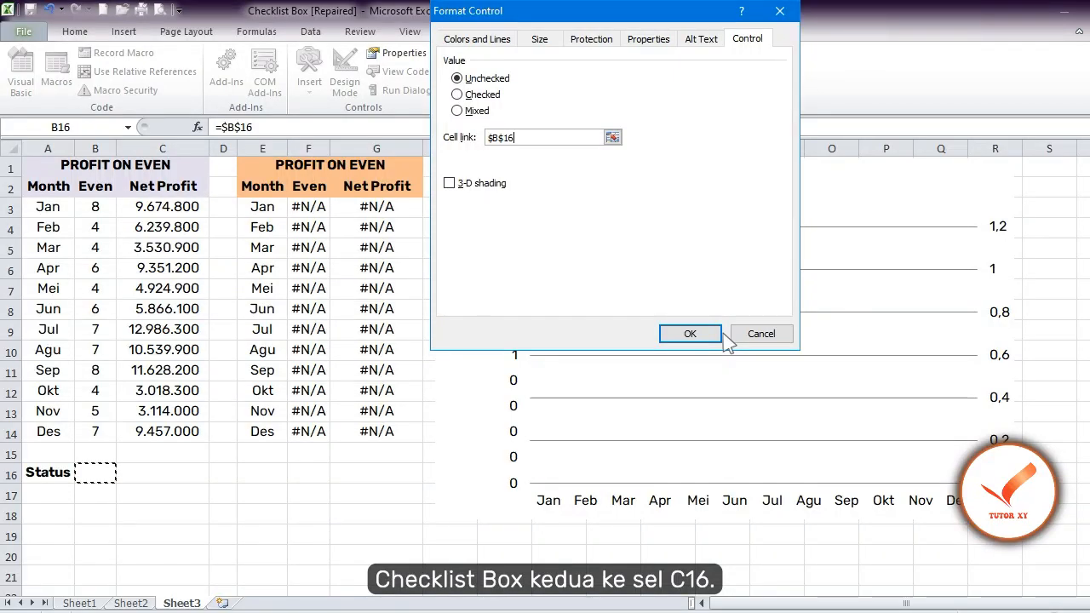
pyautogui.click(450, 184)
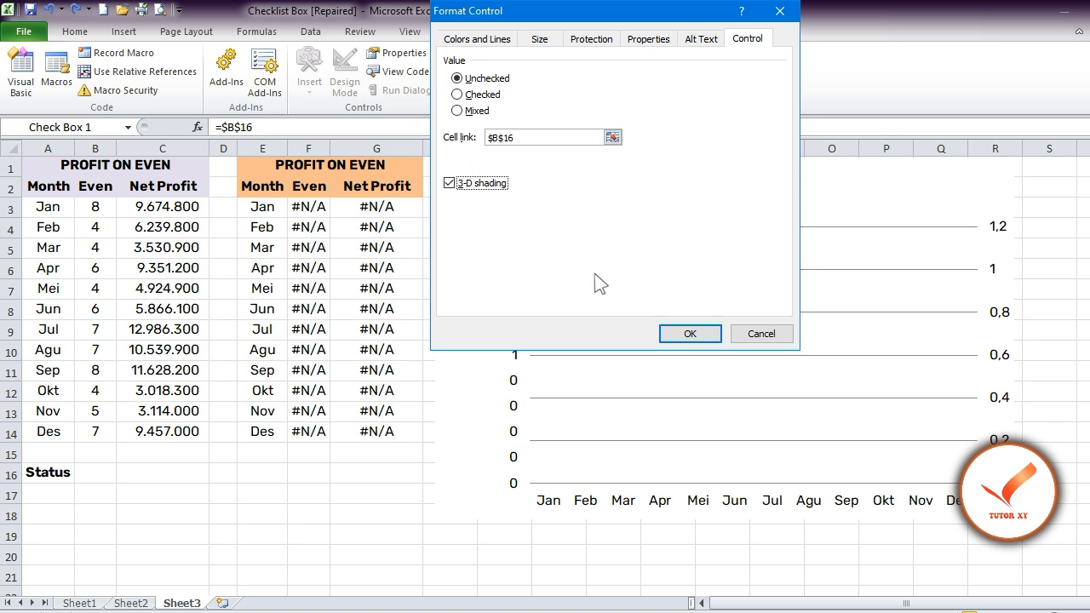
pyautogui.click(690, 334)
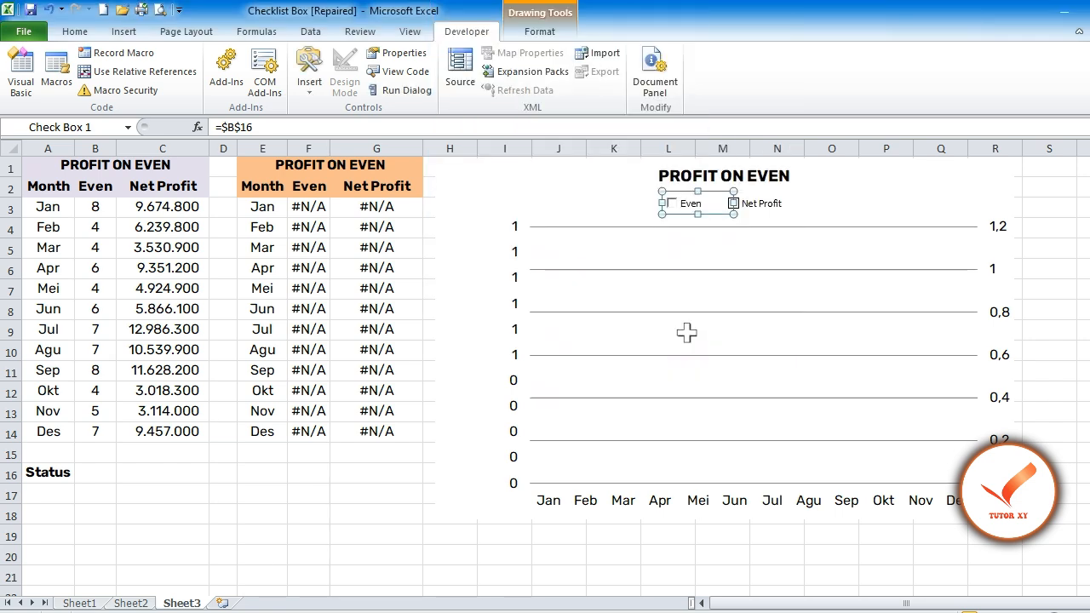
pyautogui.press('Escape')
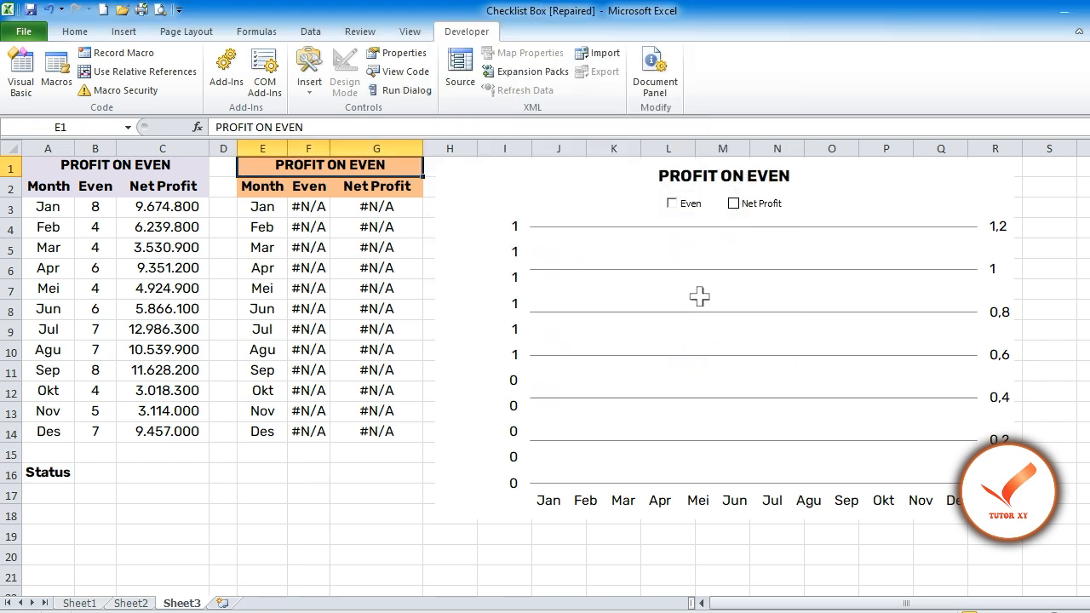
# Link the Net Profit check box to cell $C$16 and enable its 3-D shading
pyautogui.rightClick(733, 206)
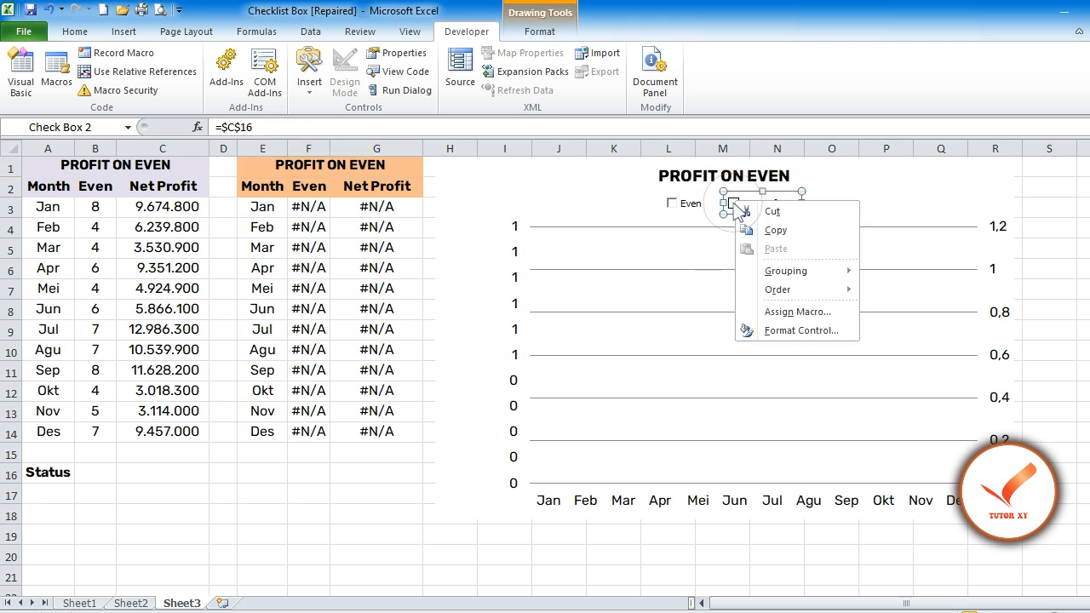
pyautogui.click(792, 331)
pyautogui.hotkey('ctrl', 'v')
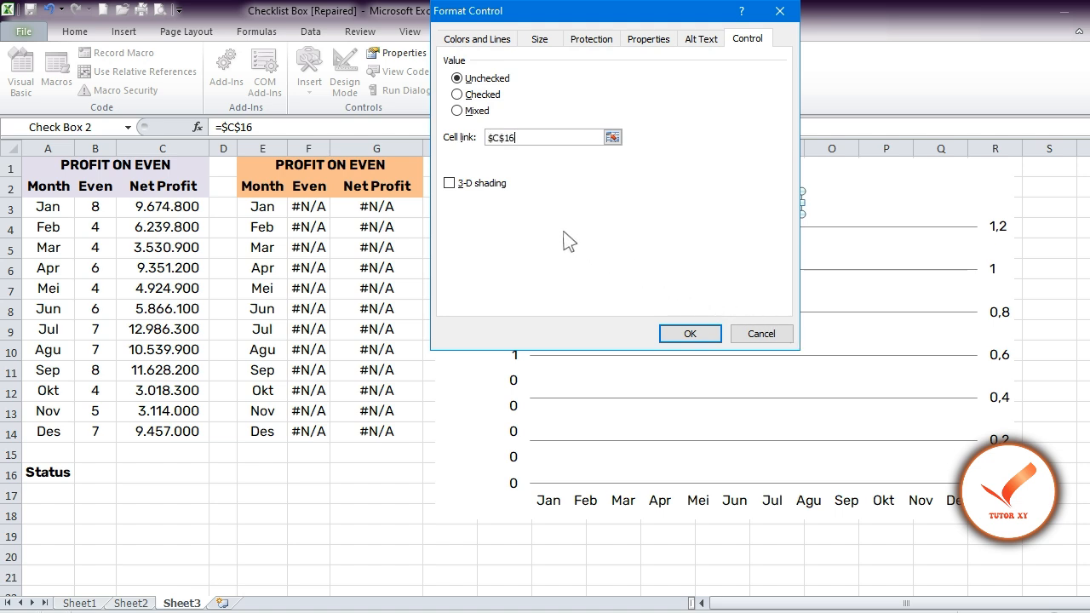
pyautogui.click(450, 185)
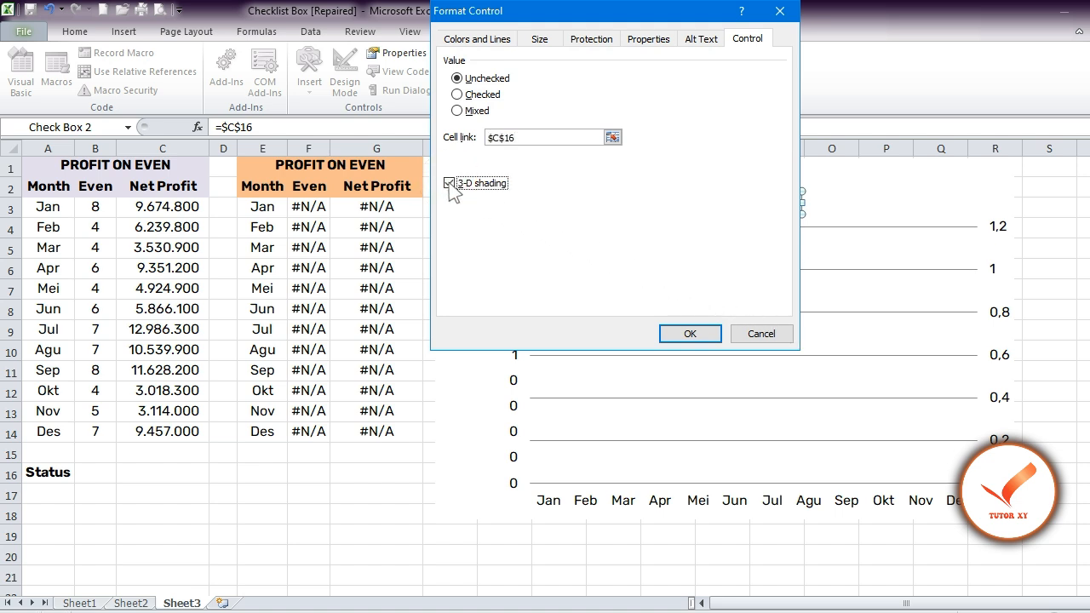
pyautogui.click(690, 333)
pyautogui.press('Escape')
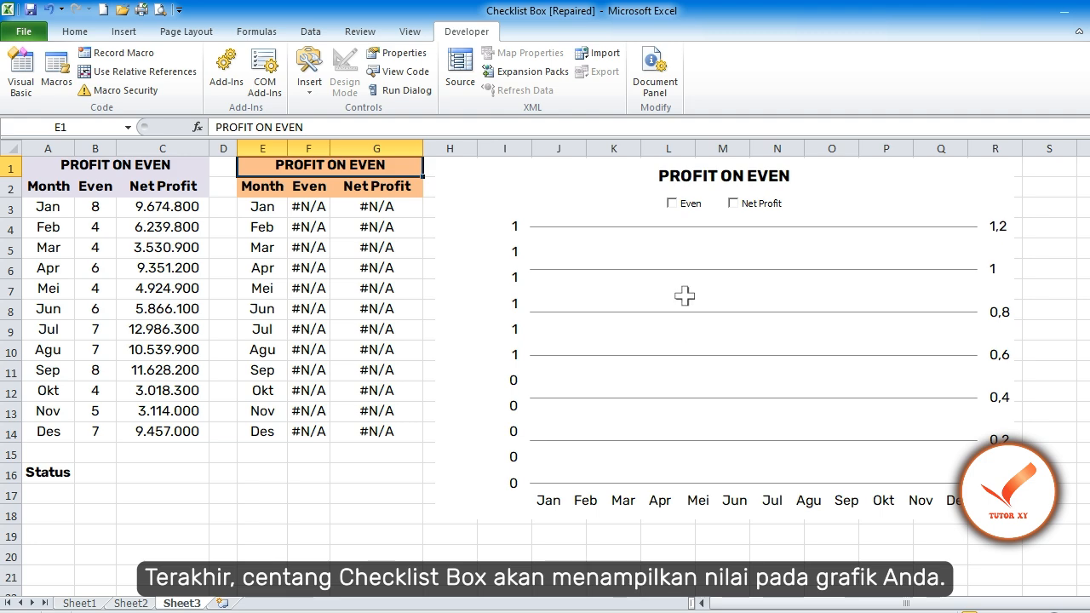
# Test the dynamic chart by ticking the Even and Net Profit check boxes and toggling Even again
pyautogui.click(672, 205)
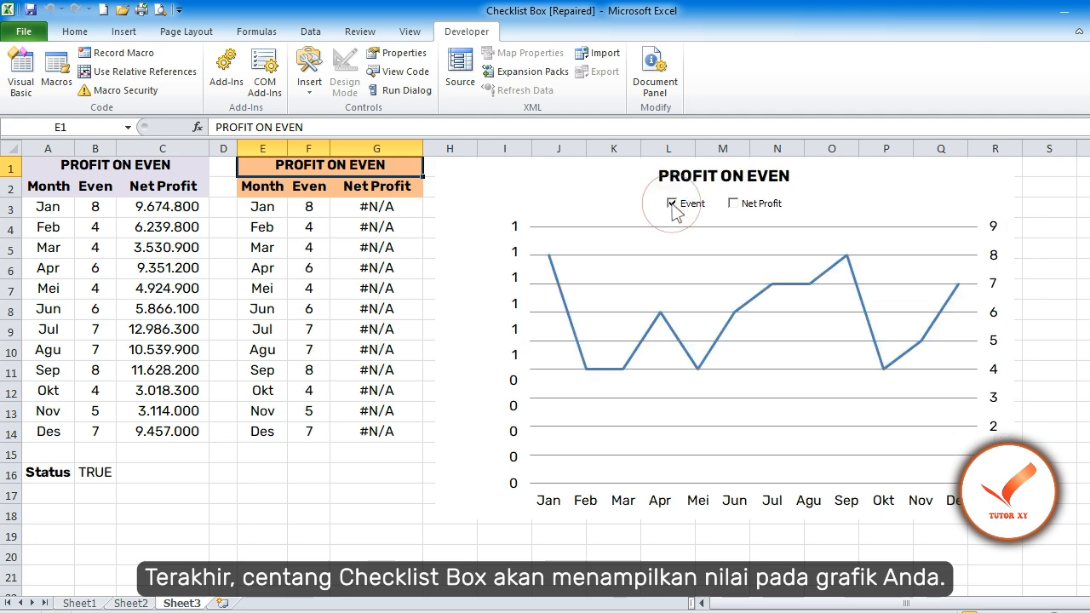
pyautogui.click(733, 205)
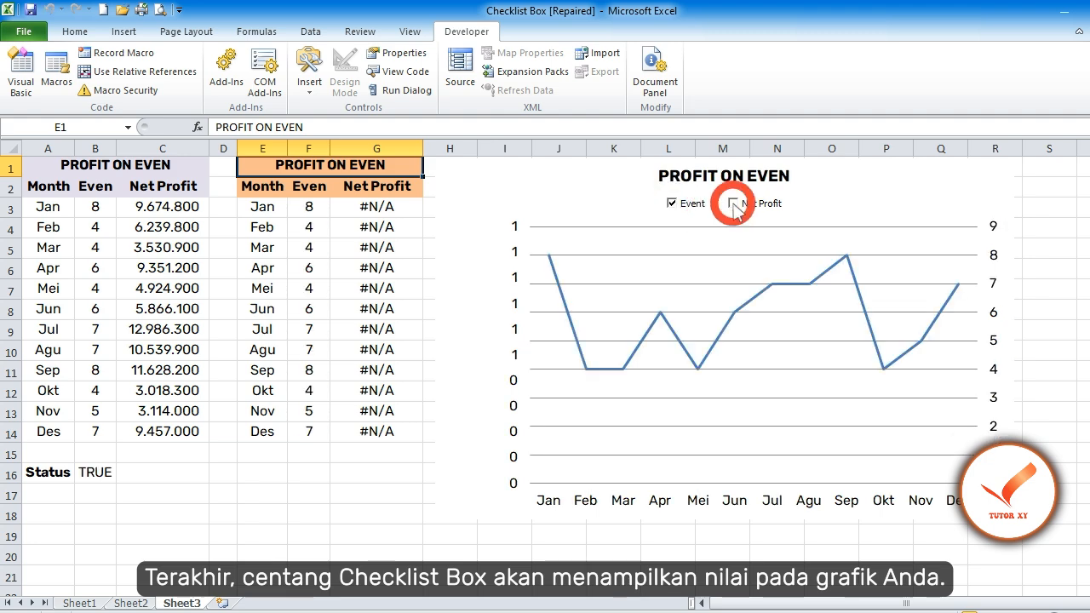
pyautogui.click(672, 204)
pyautogui.click(671, 204)
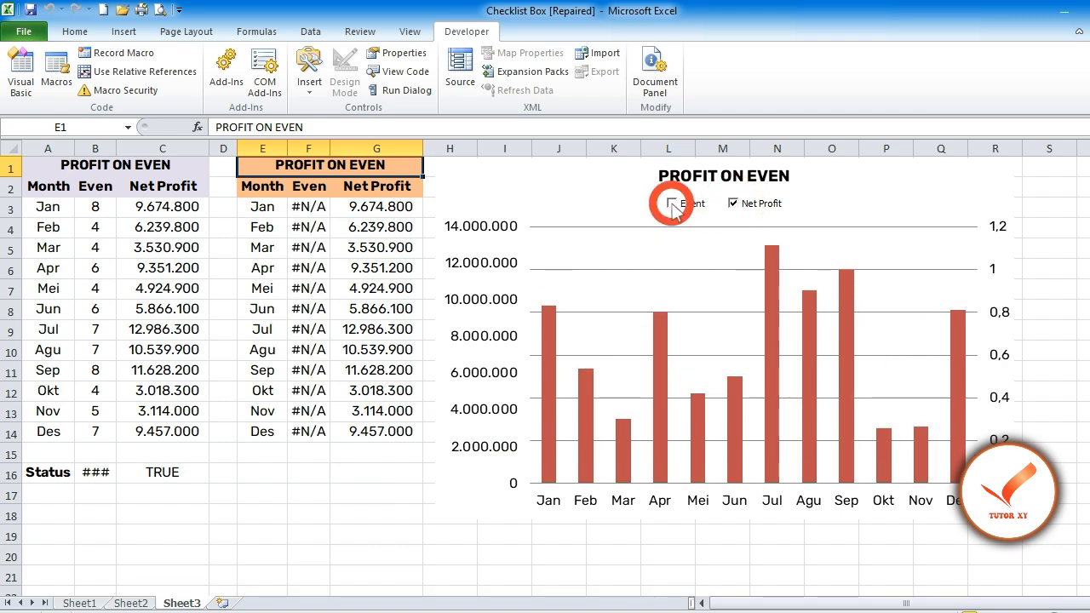